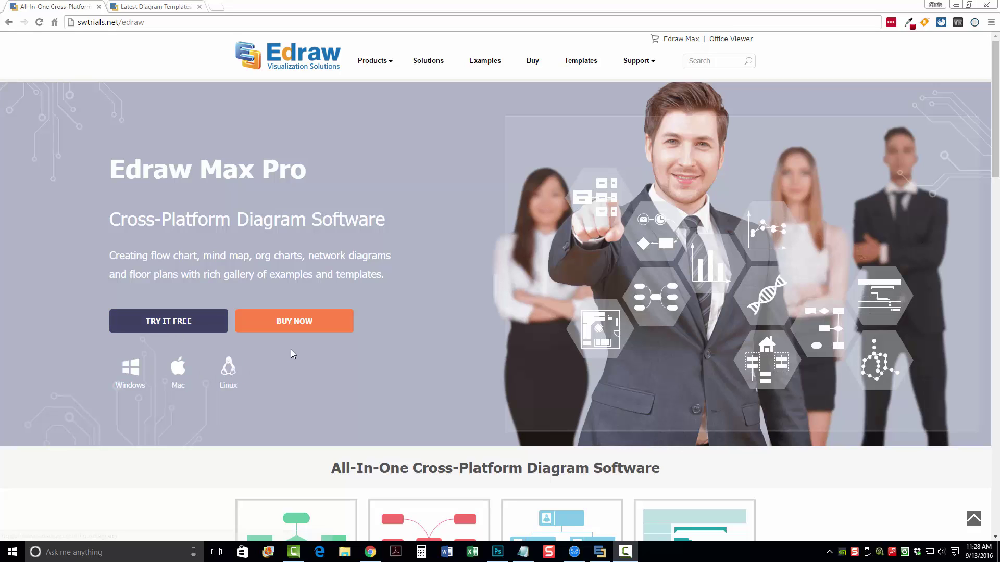
Bring the Edraw Max new-diagram template gallery to the front
scroll(139, 479, "down", 10)
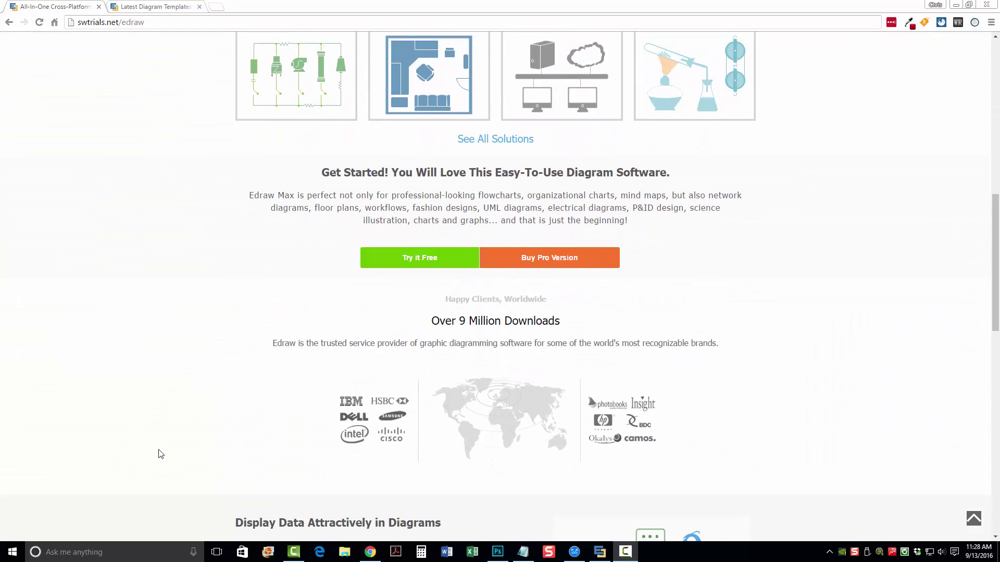
scroll(192, 428, "down", 6)
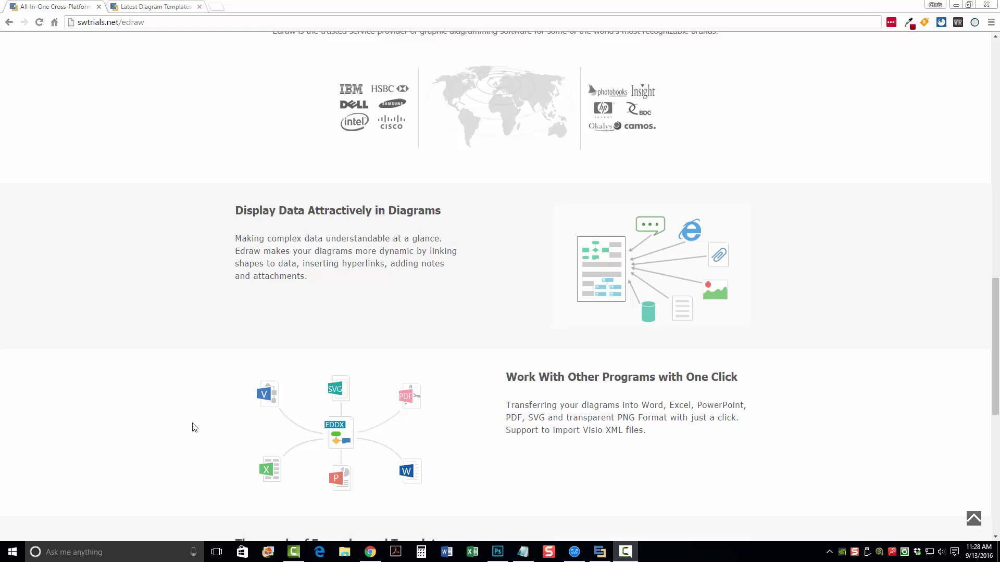
scroll(194, 427, "up", 15)
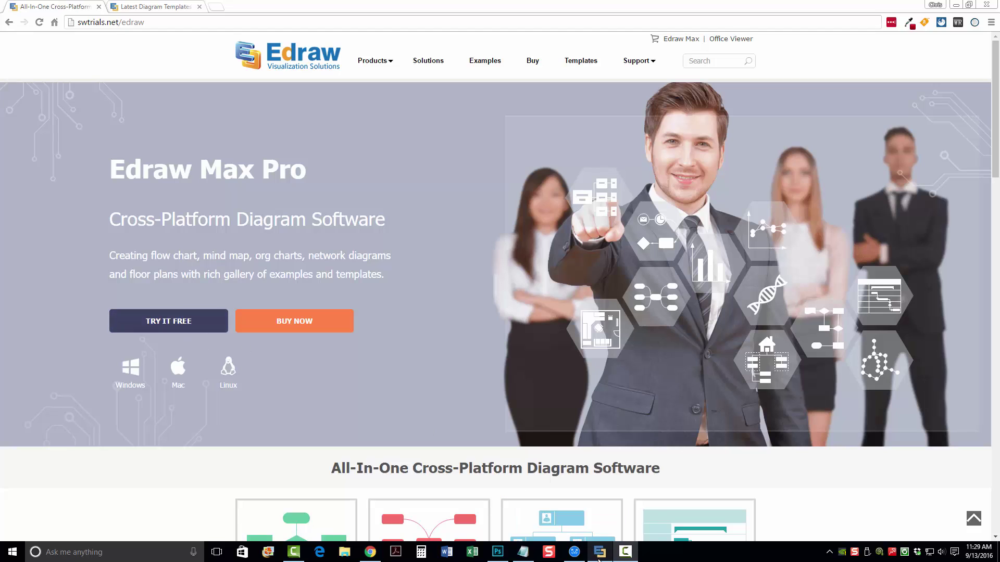
left_click(600, 555)
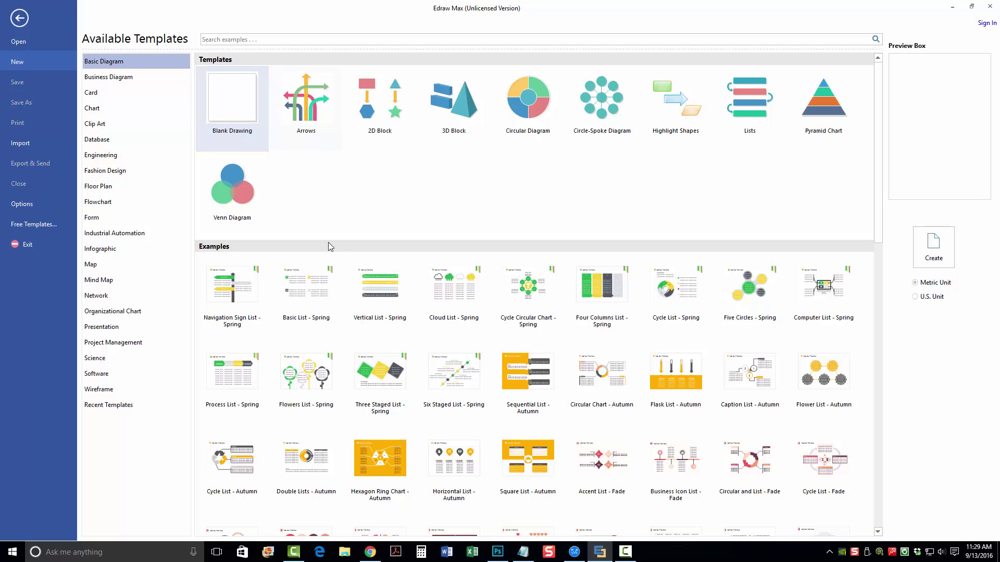
scroll(337, 319, "down", 5)
scroll(338, 319, "down", 10)
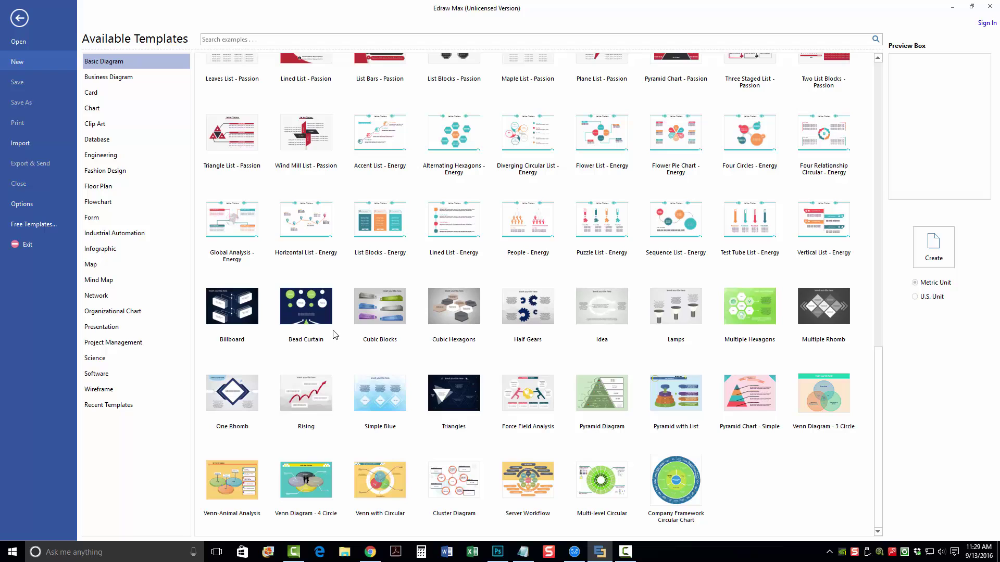
Browse the Business Diagram, Card, Chart and Clip Art template categories
left_click(130, 77)
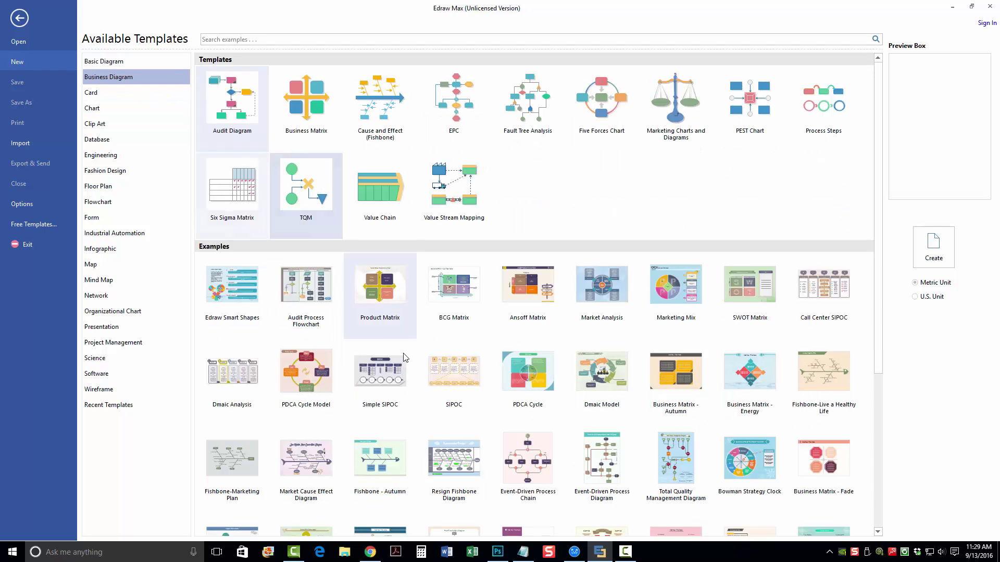
scroll(385, 338, "down", 5)
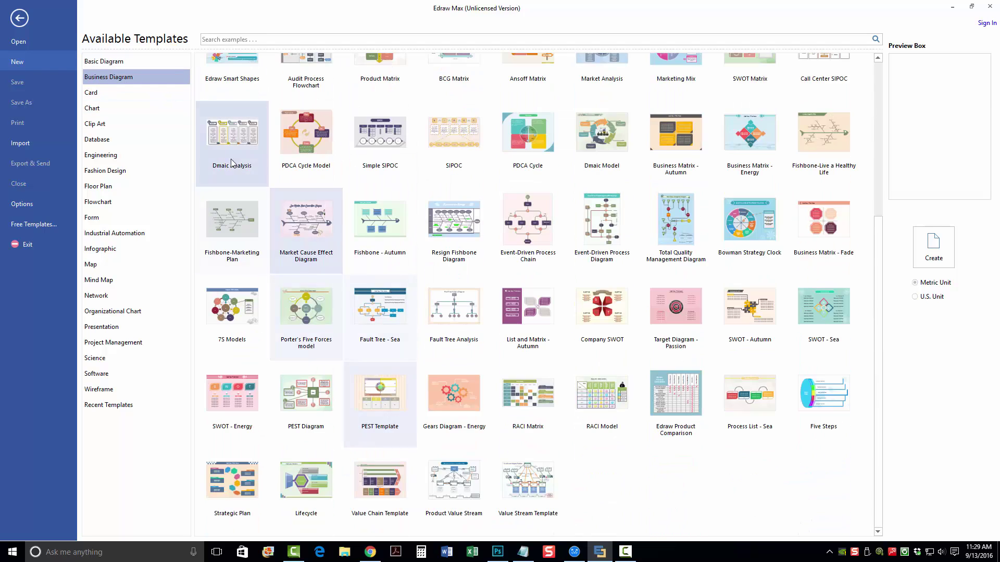
left_click(125, 93)
scroll(390, 372, "down", 3)
scroll(390, 370, "down", 3)
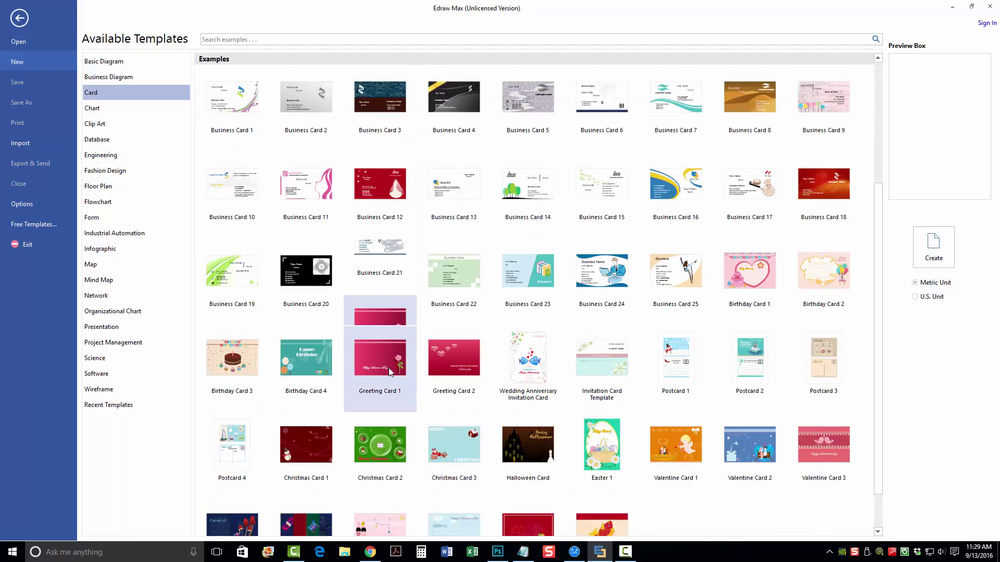
scroll(388, 367, "up", 5)
scroll(399, 376, "up", 1)
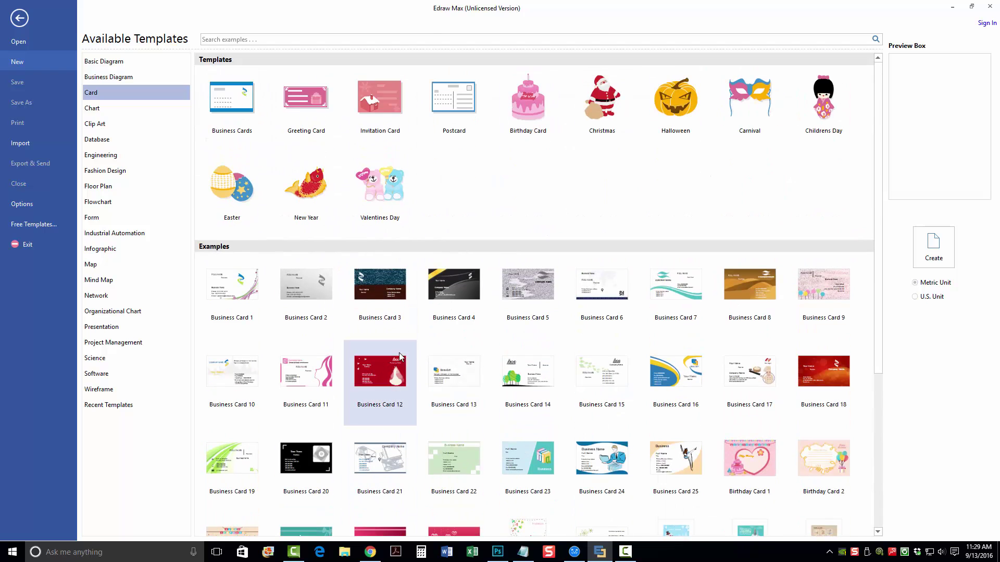
left_click(108, 109)
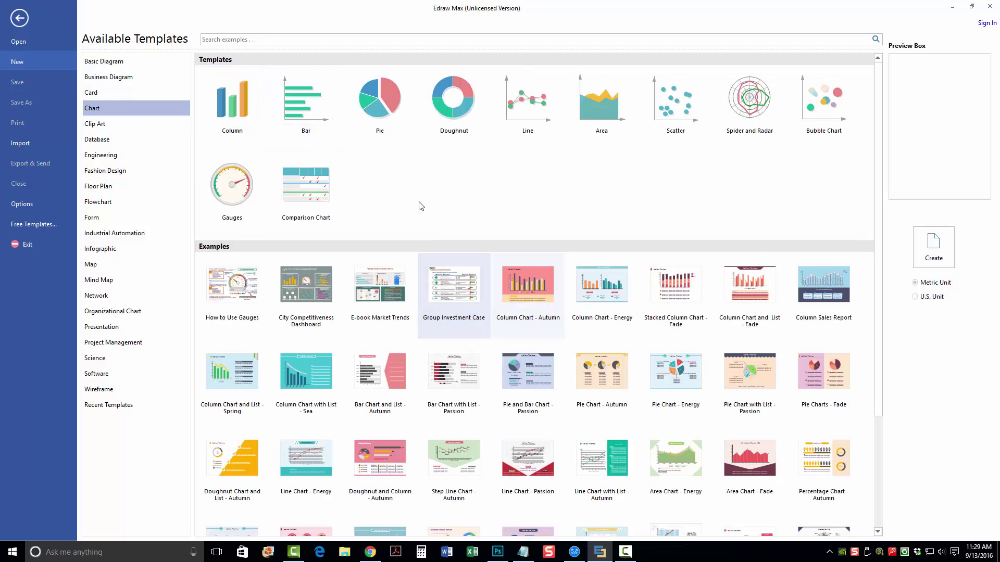
scroll(422, 209, "down", 3)
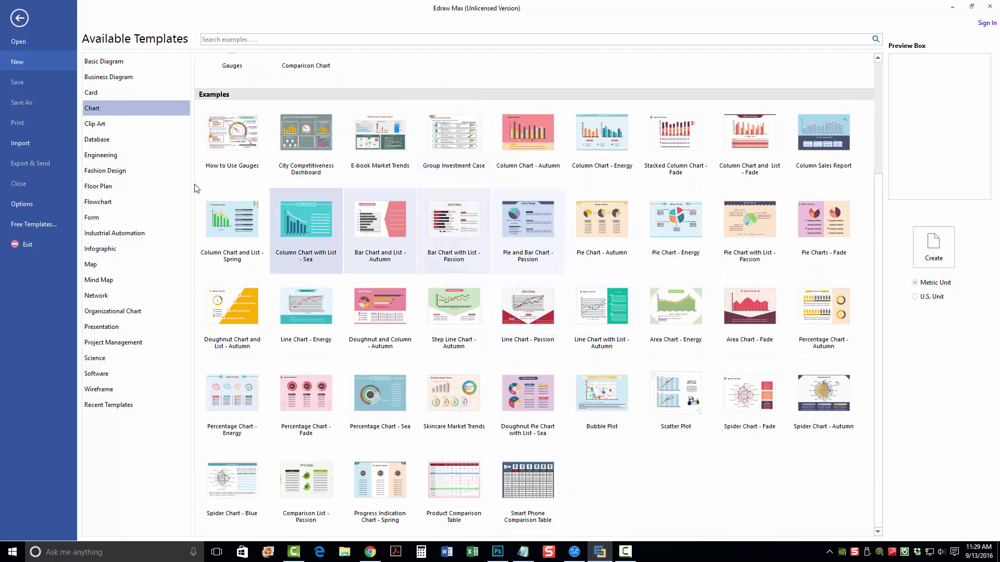
left_click(104, 124)
scroll(401, 305, "down", 1)
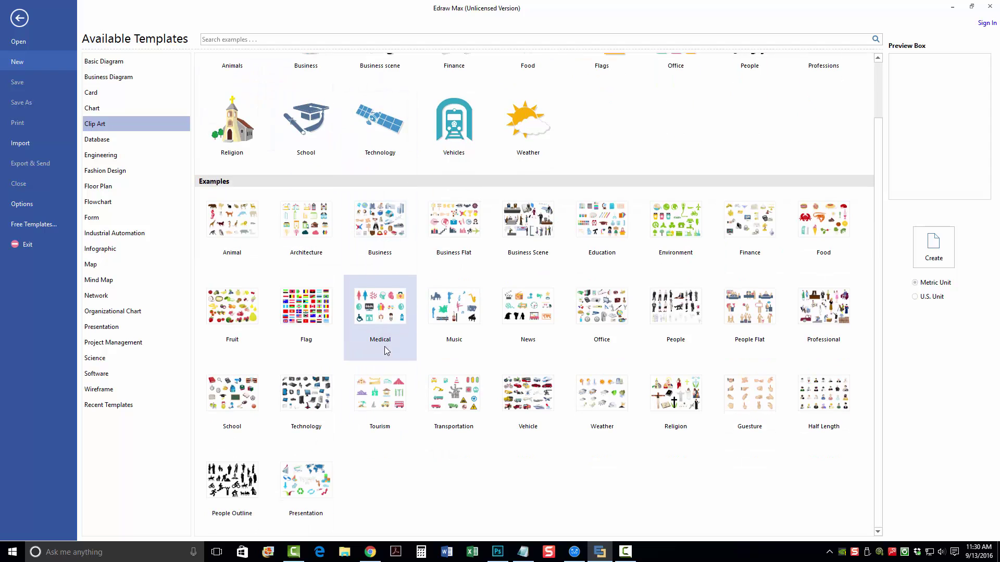
scroll(385, 347, "up", 1)
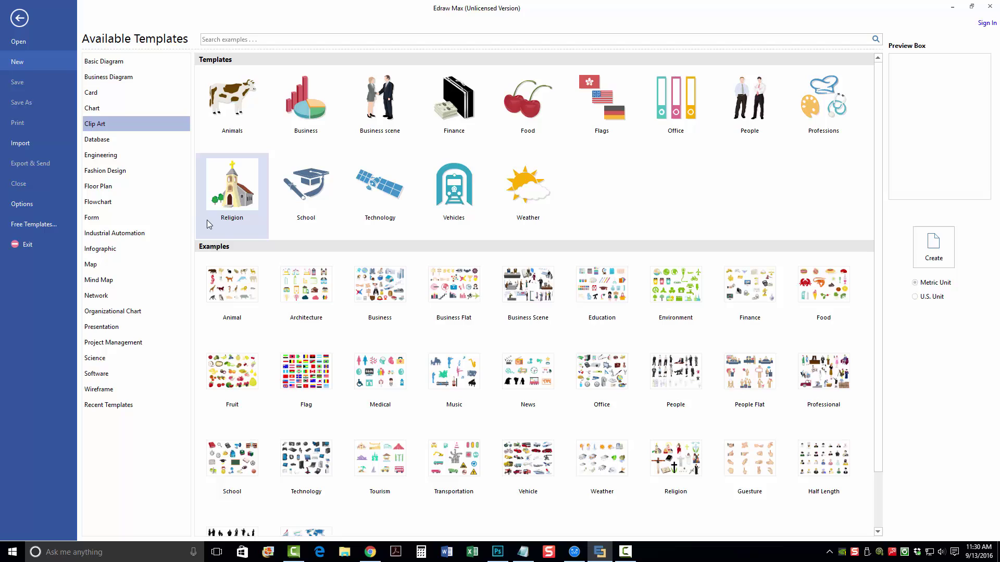
Browse the Database, Engineering, Fashion Design, Floor Plan, Flowchart and Form categories
left_click(113, 141)
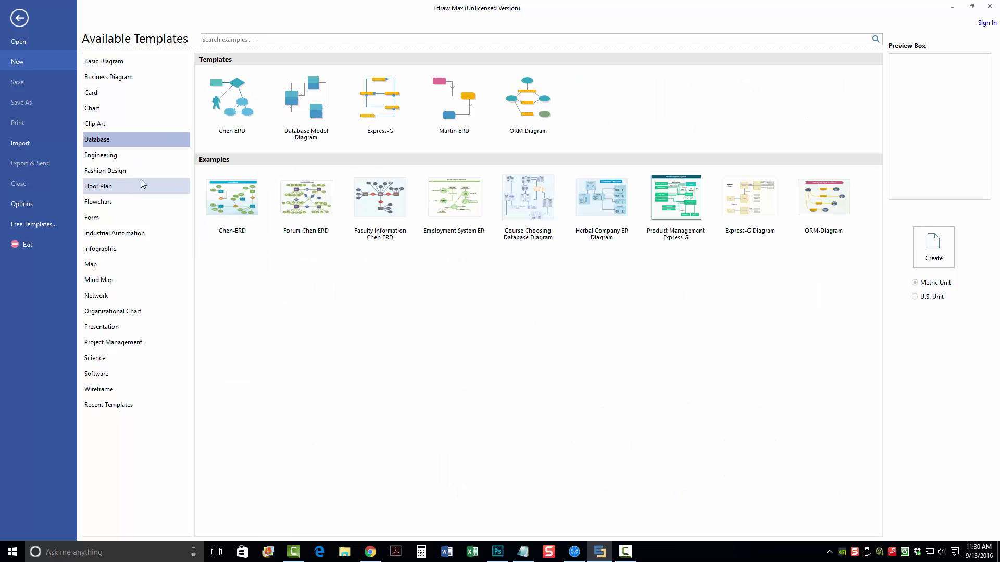
left_click(108, 156)
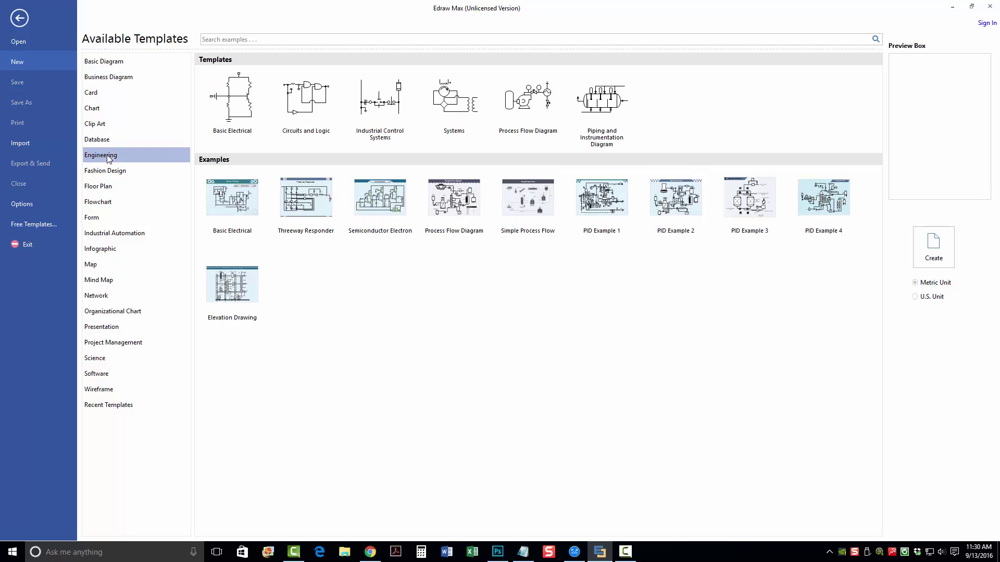
left_click(109, 172)
left_click(110, 189)
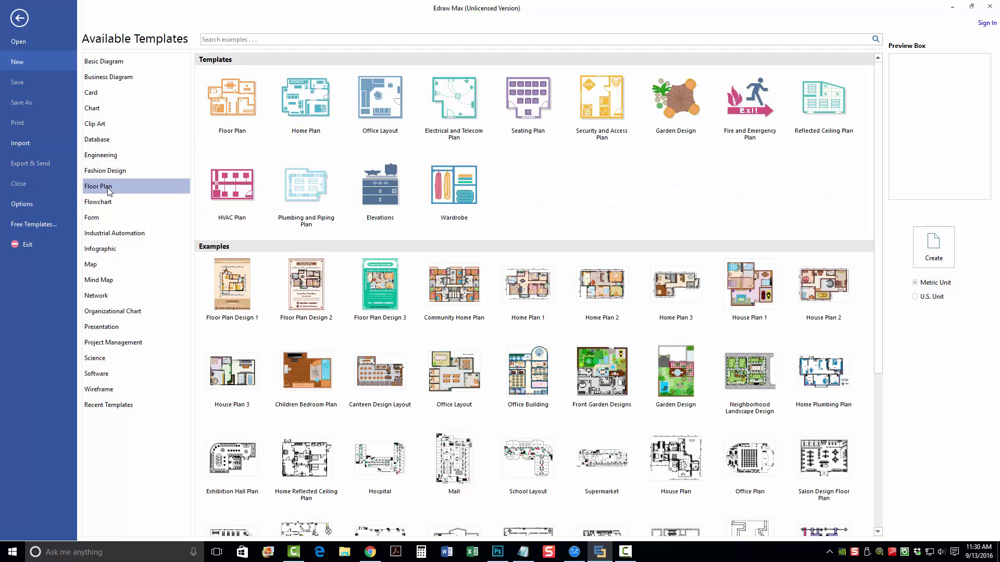
scroll(453, 260, "down", 5)
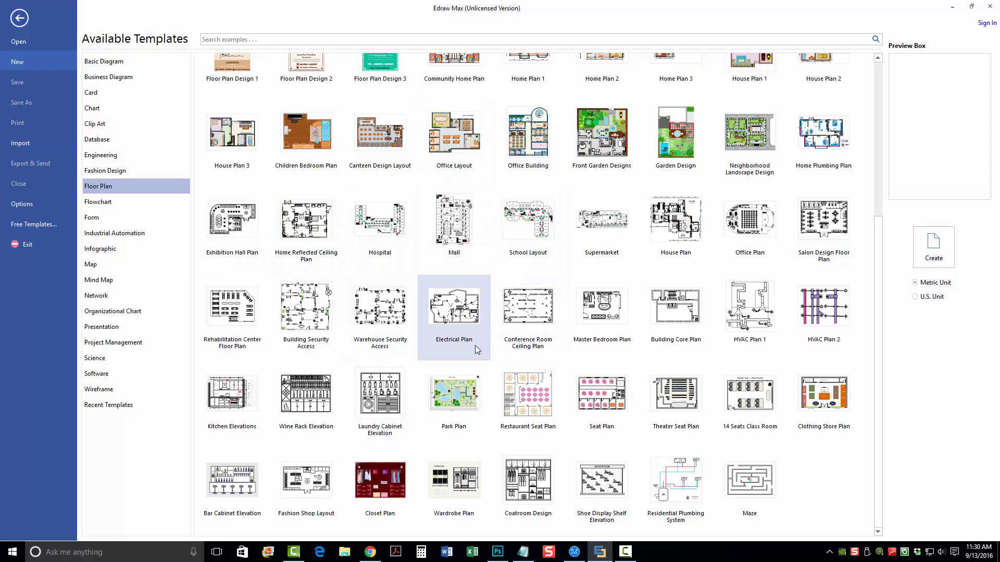
scroll(472, 344, "up", 5)
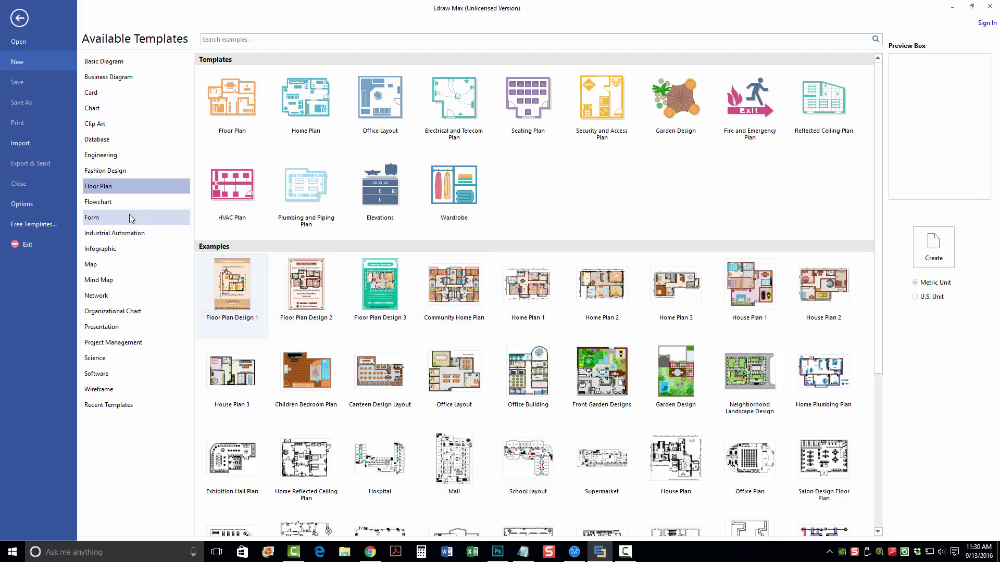
left_click(118, 203)
scroll(519, 381, "down", 3)
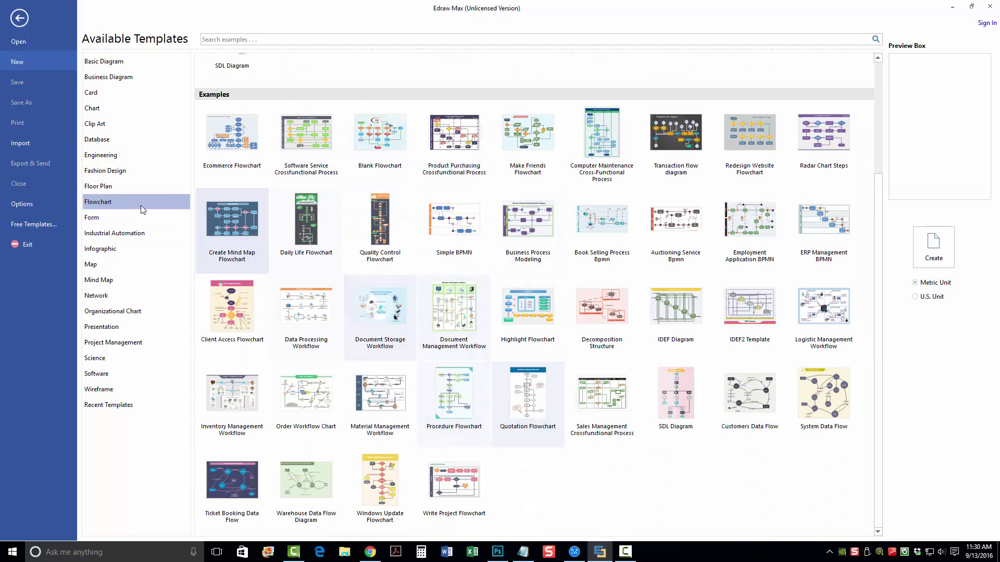
left_click(137, 218)
scroll(530, 379, "down", 5)
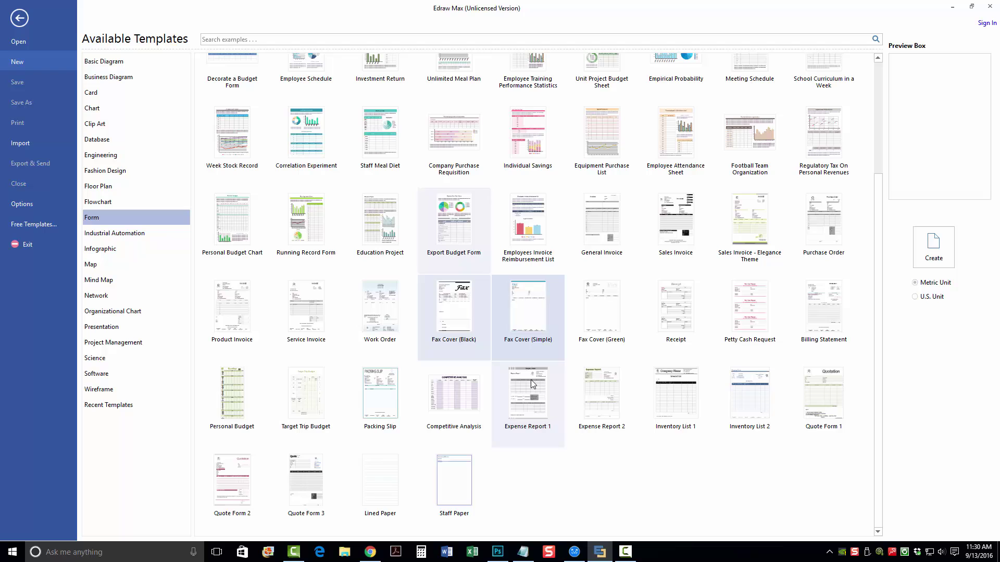
scroll(529, 372, "up", 5)
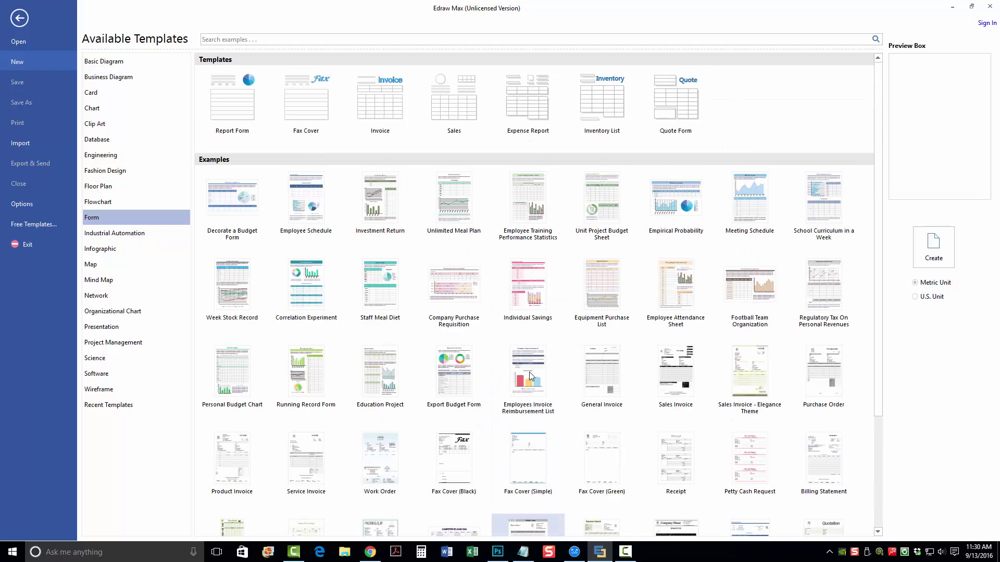
Browse the P&ID, Infographic, Map, Mind Map, Network, Organizational Chart, Presentation and Project Management categories
left_click(103, 235)
scroll(445, 339, "down", 2)
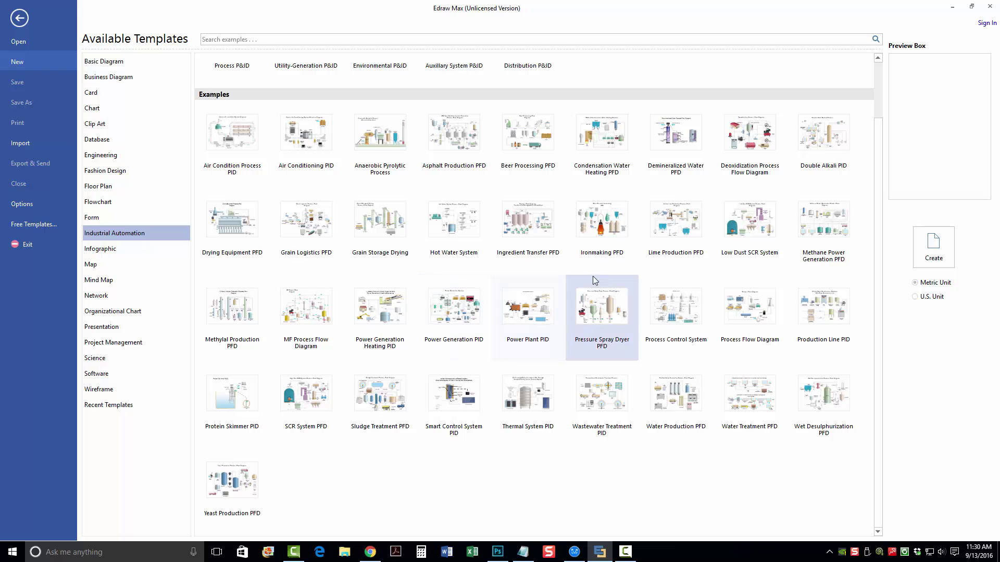
left_click(105, 251)
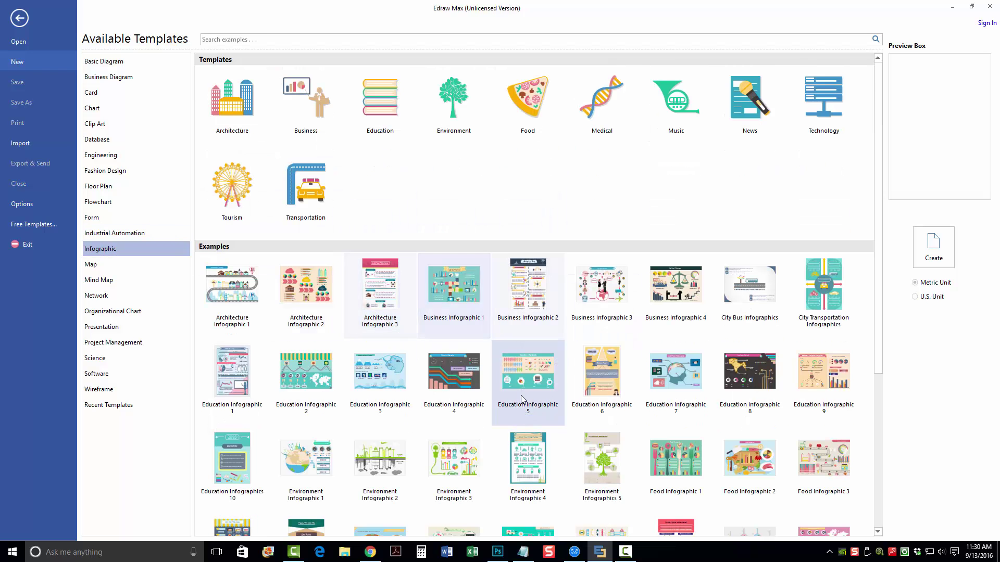
scroll(494, 365, "down", 5)
left_click(90, 267)
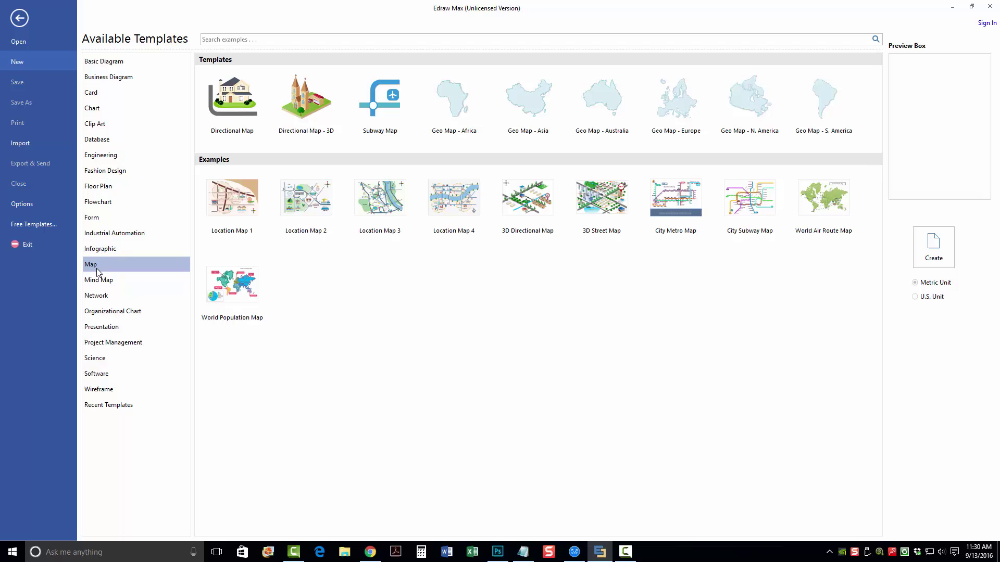
left_click(99, 281)
left_click(134, 295)
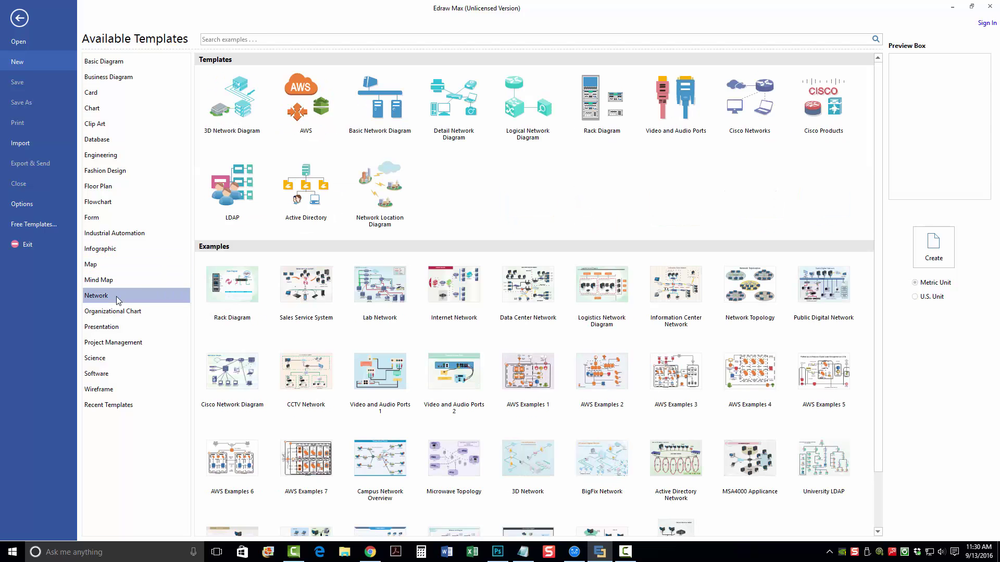
left_click(126, 314)
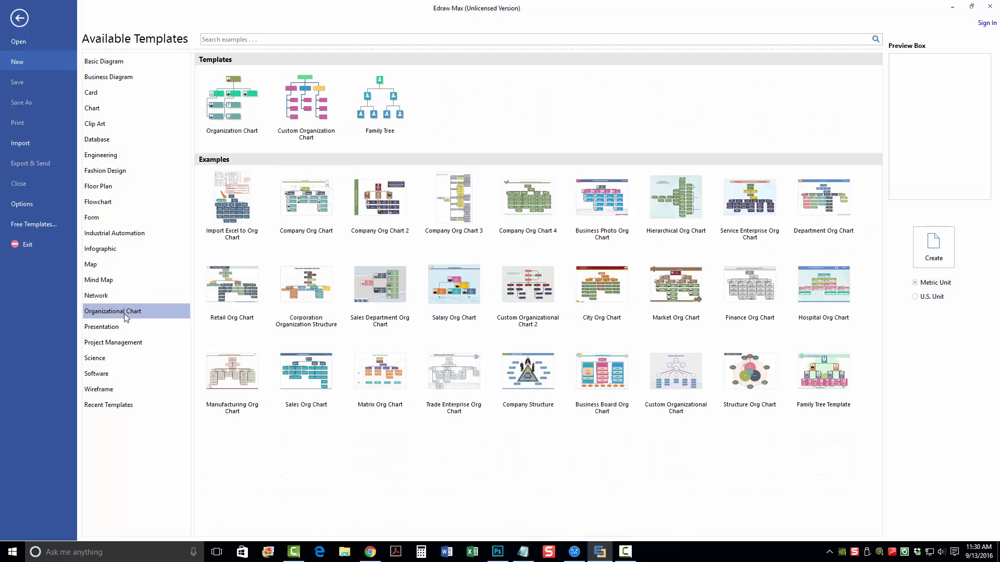
left_click(118, 328)
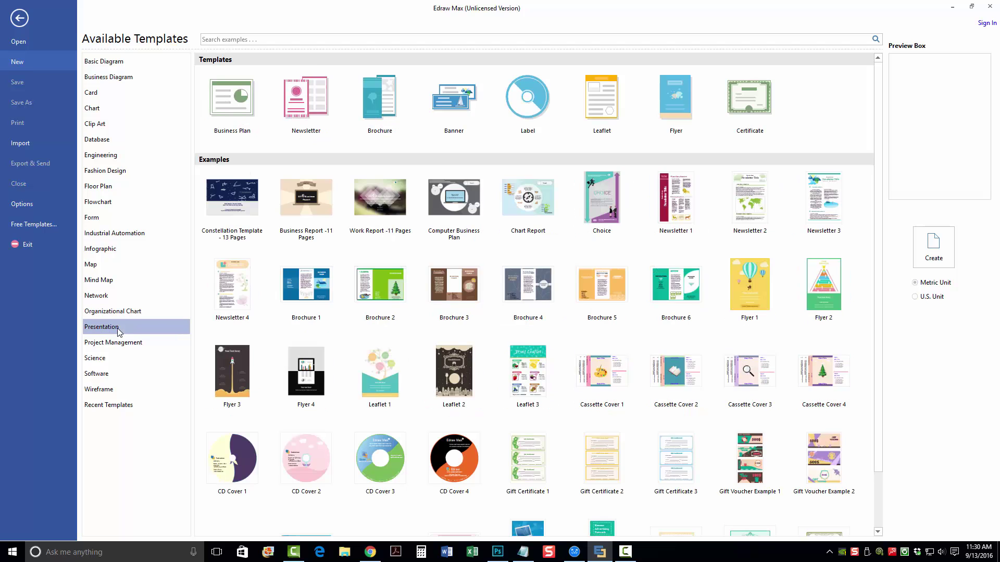
left_click(115, 343)
Browse Science, Software and Wireframe, then settle on the Floor Plan category
scroll(287, 373, "down", 2)
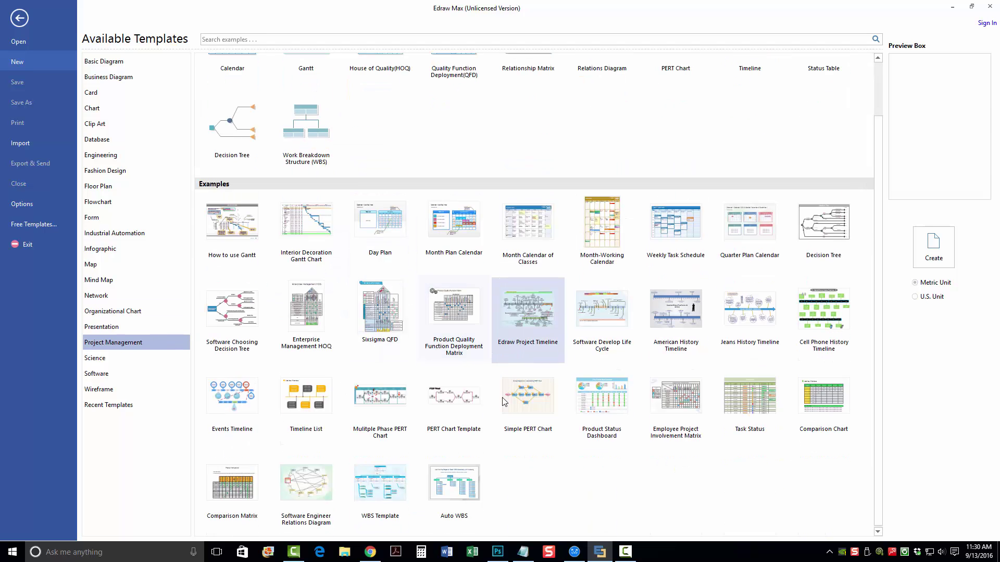
left_click(124, 359)
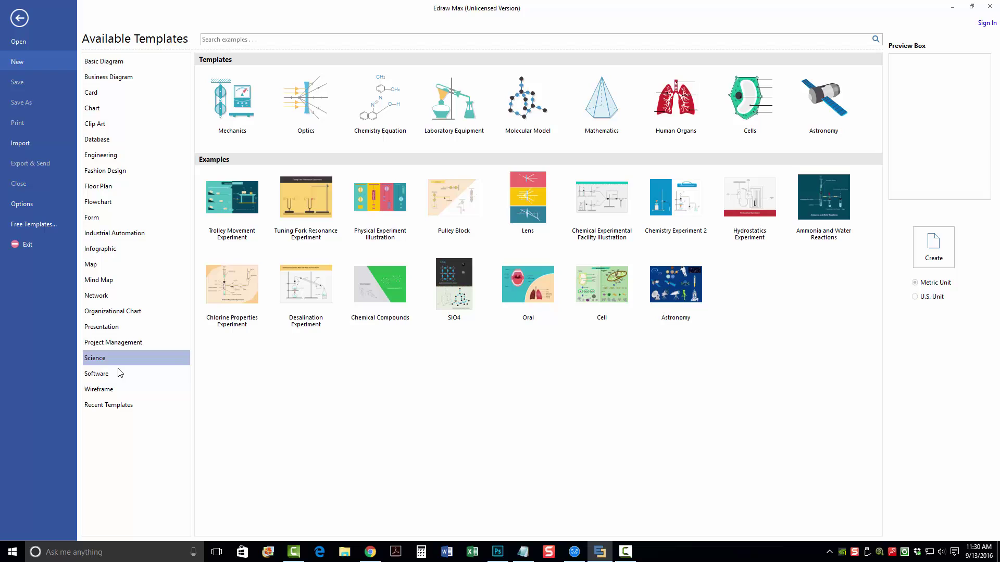
left_click(111, 375)
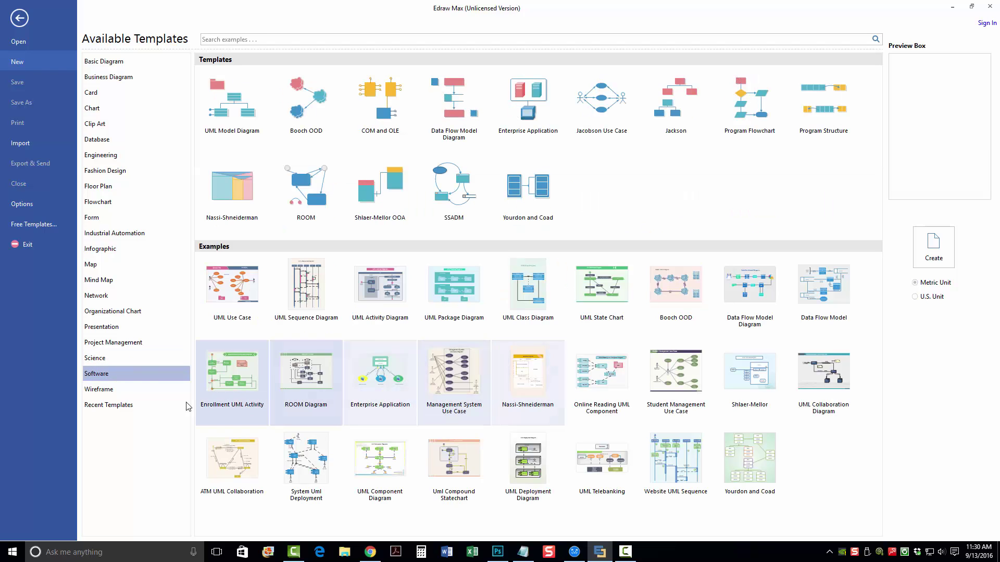
left_click(131, 390)
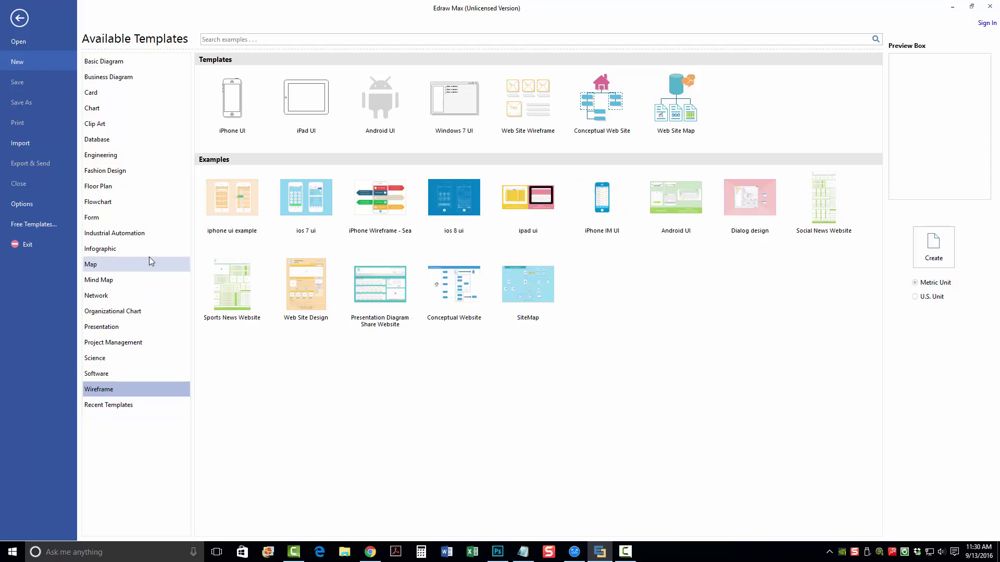
left_click(104, 191)
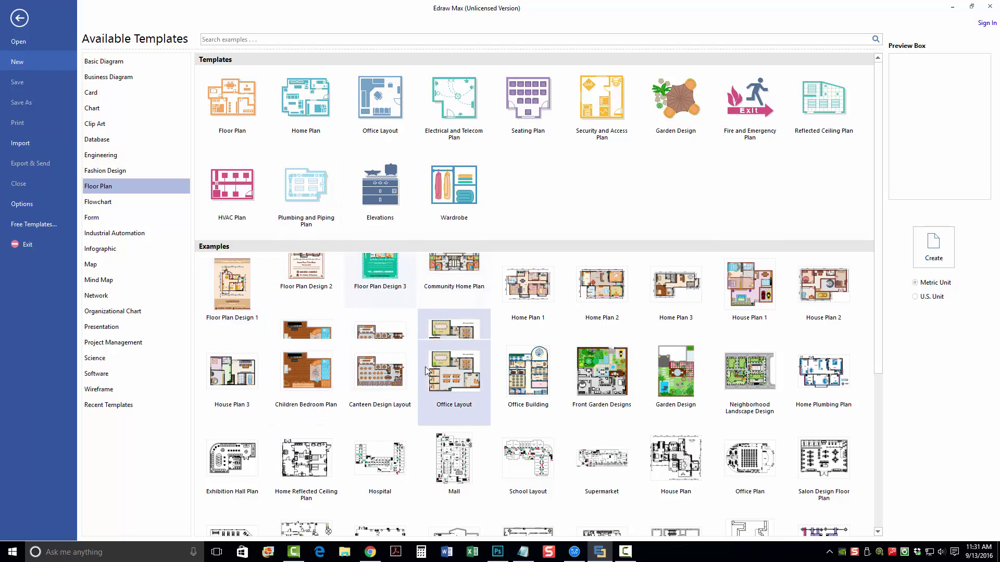
Open the Office Building example from the Floor Plan examples gallery
scroll(453, 374, "down", 5)
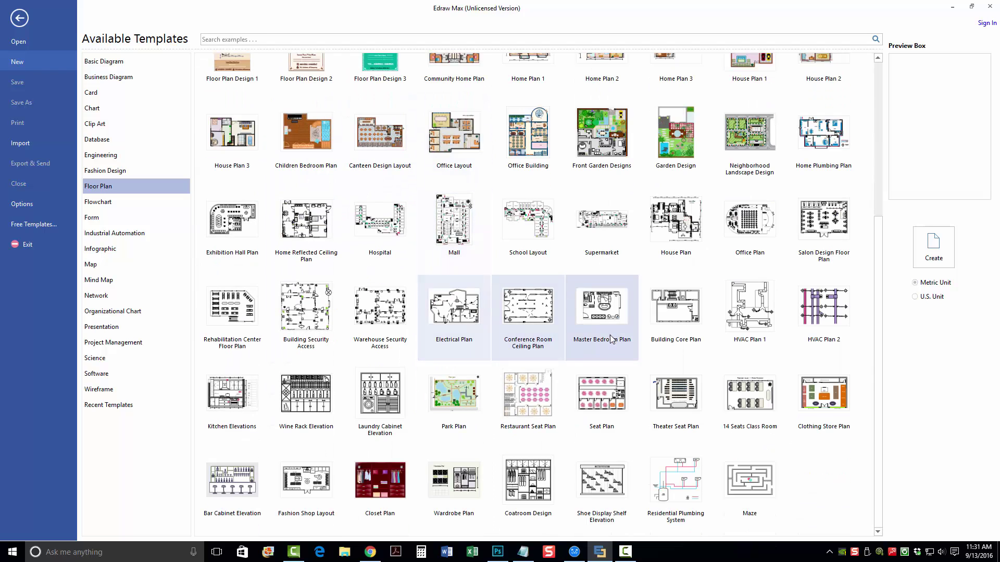
scroll(541, 380, "up", 3)
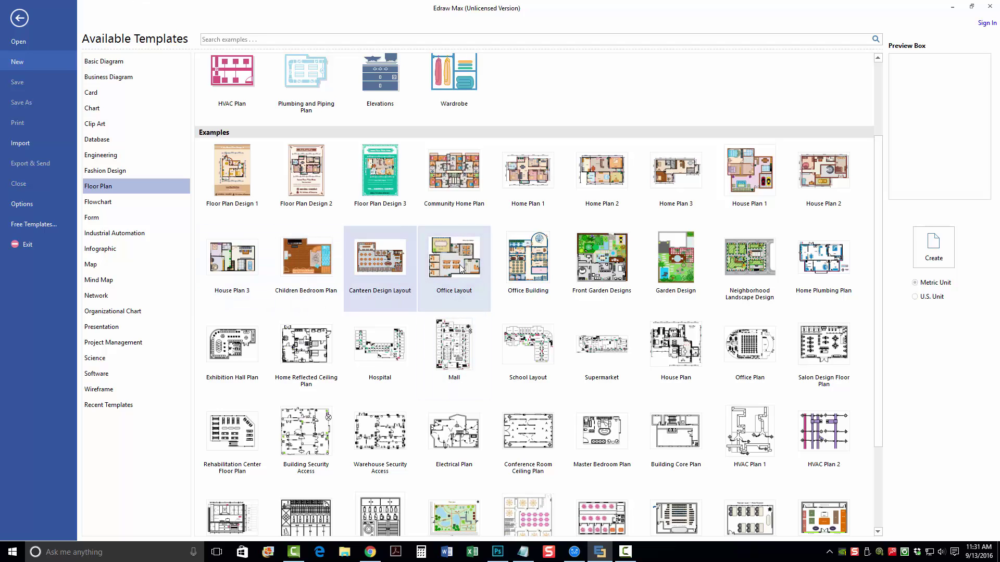
left_click(526, 261)
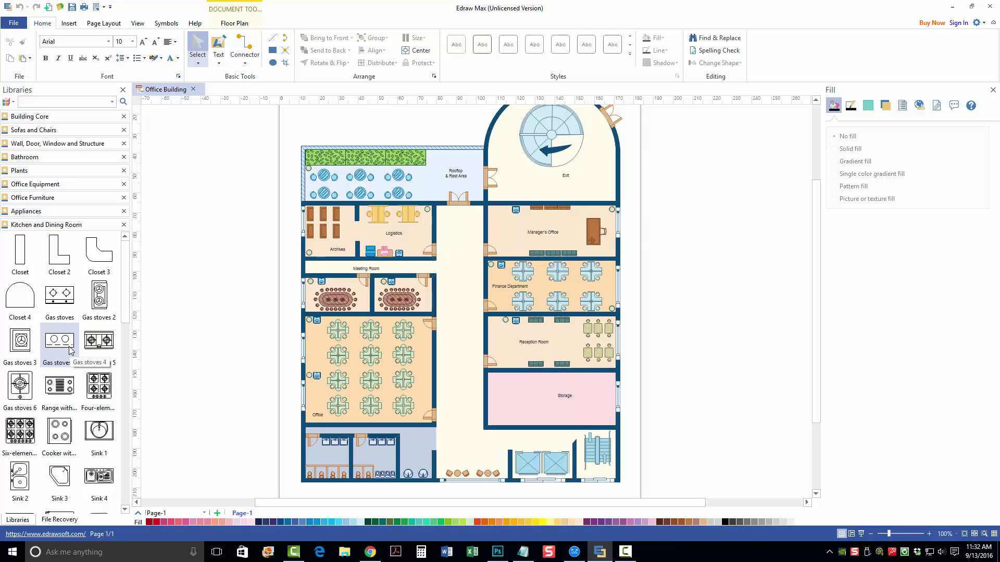
Preview the Animals, Money and General library sets, ending on Clip Art > Office
left_click(13, 104)
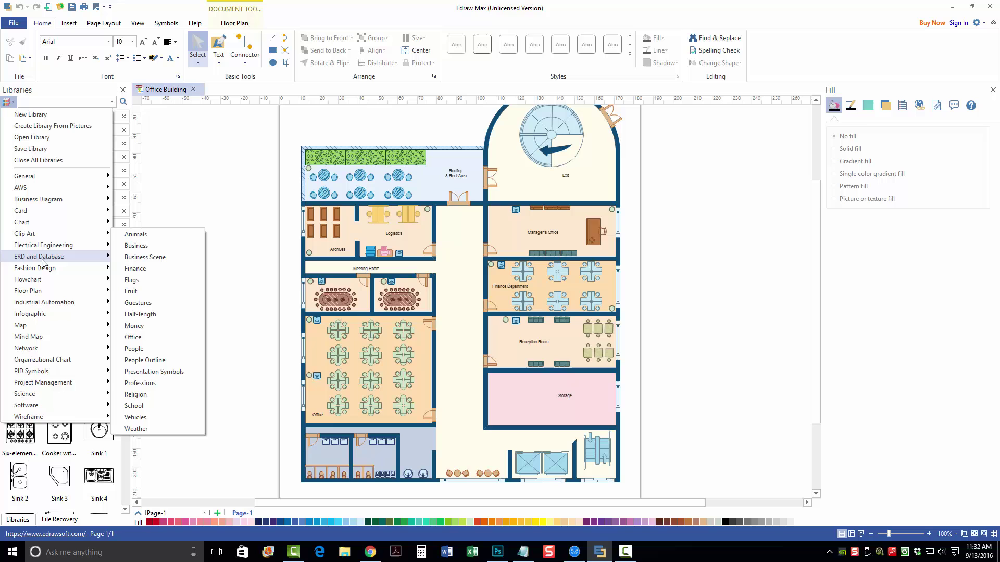
mouse_move(43, 284)
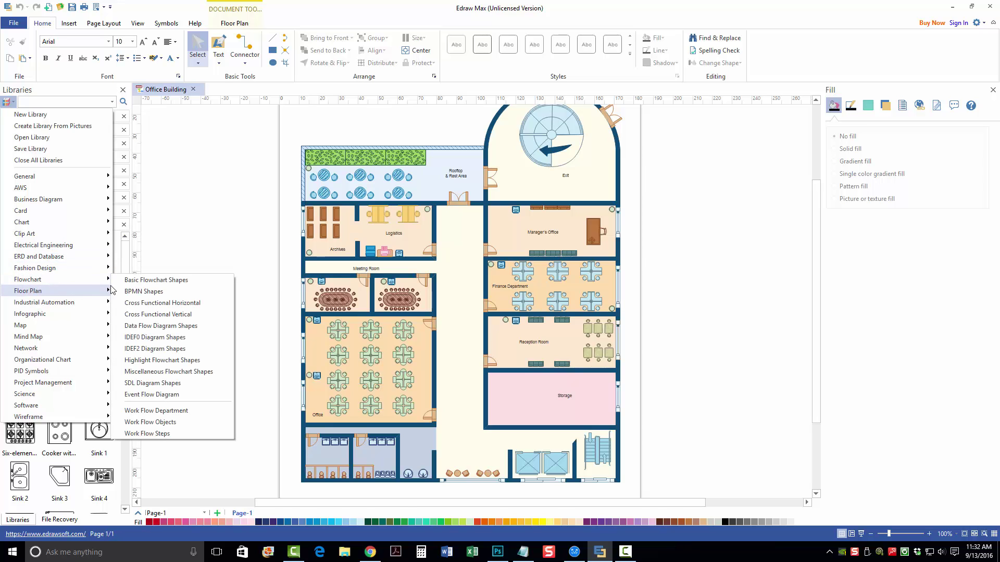
mouse_move(164, 291)
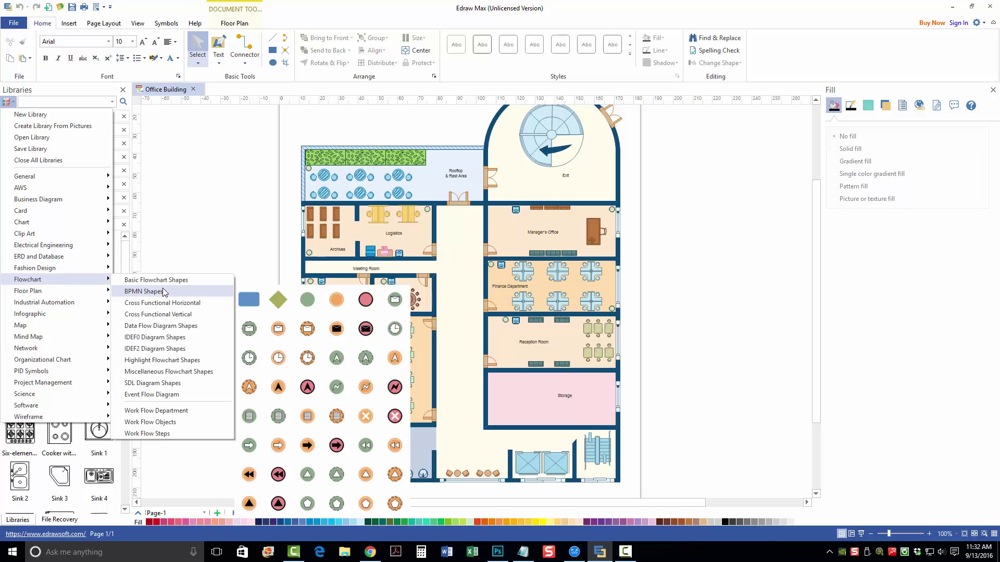
mouse_move(164, 351)
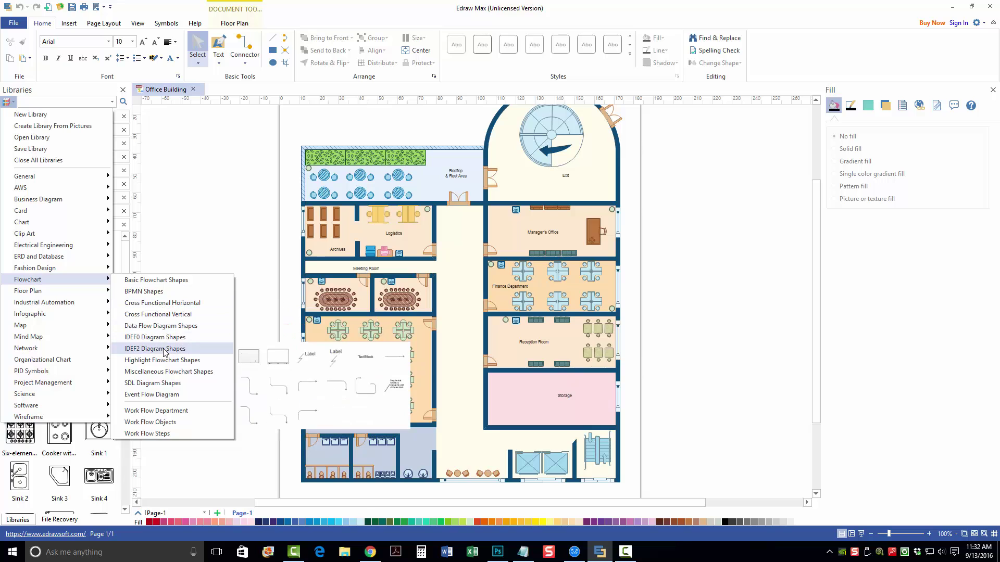
mouse_move(167, 373)
mouse_move(167, 395)
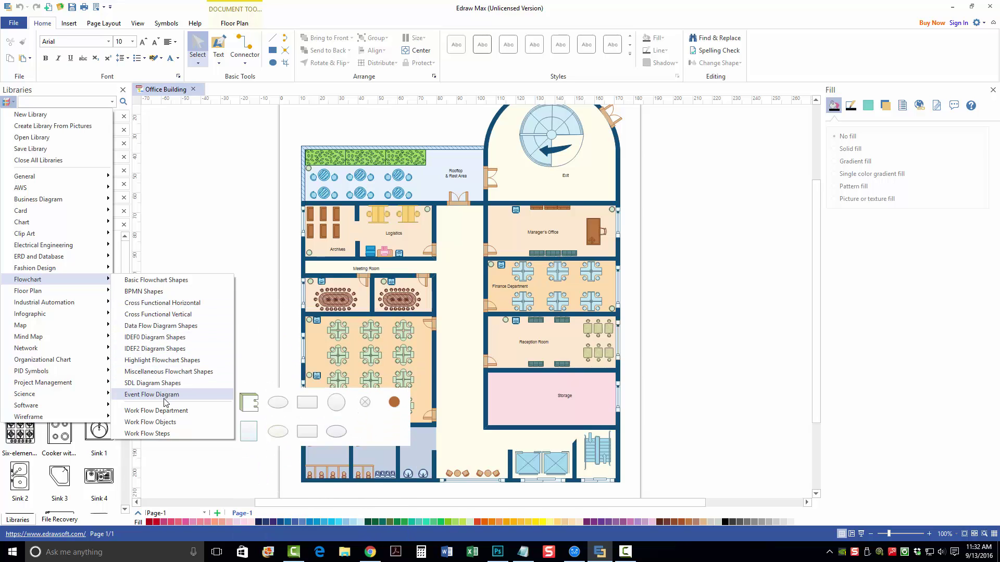
mouse_move(75, 331)
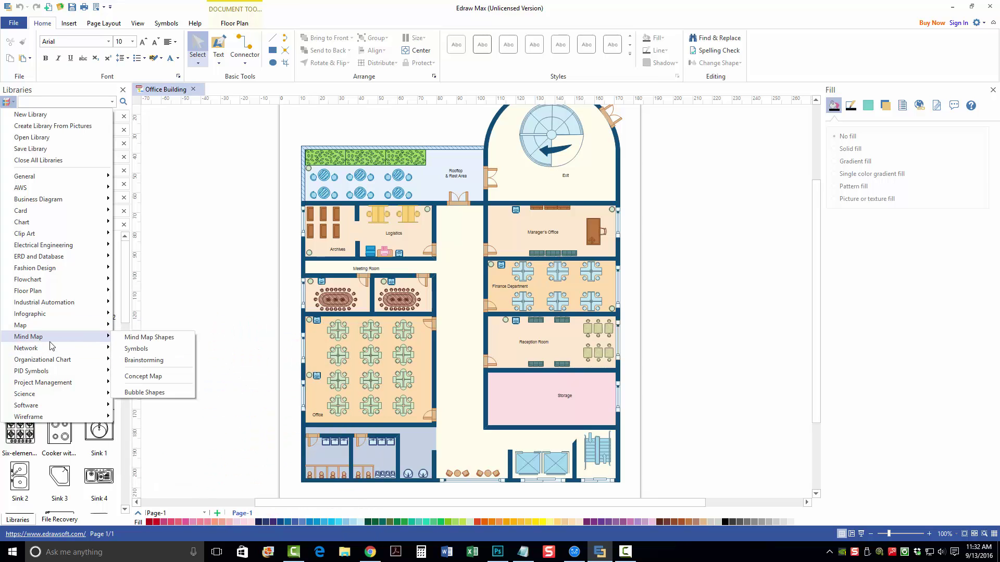
mouse_move(50, 344)
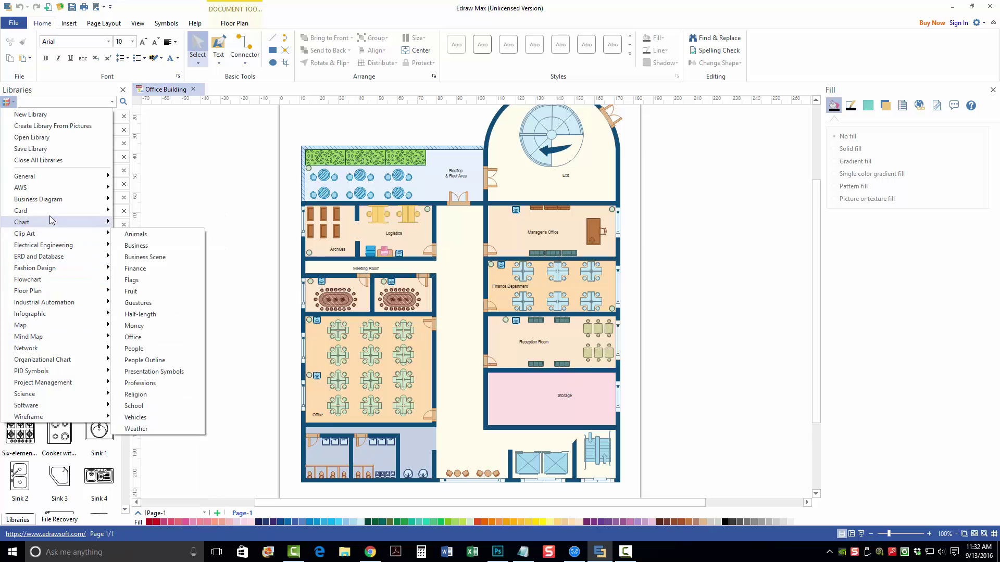
mouse_move(50, 203)
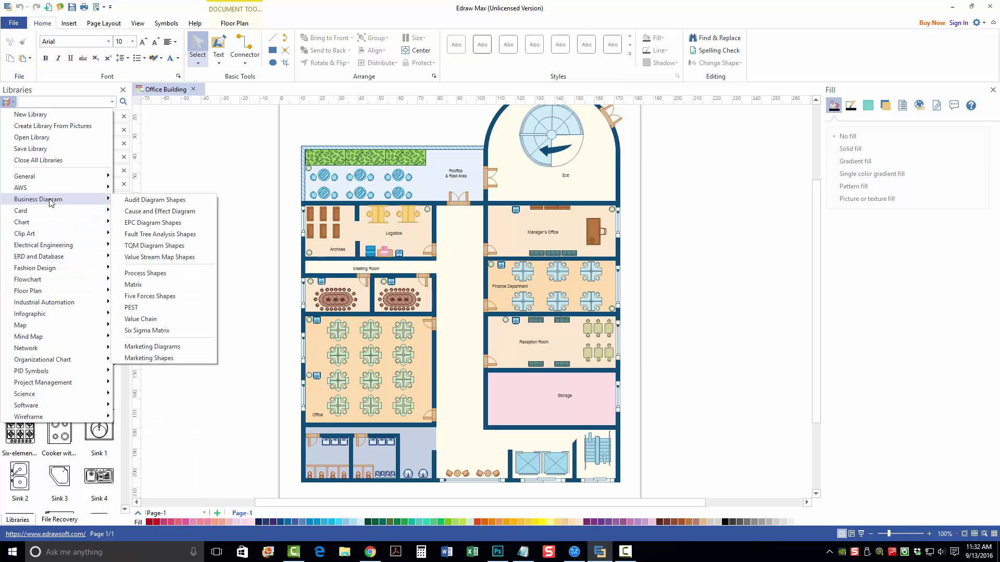
mouse_move(57, 177)
mouse_move(142, 213)
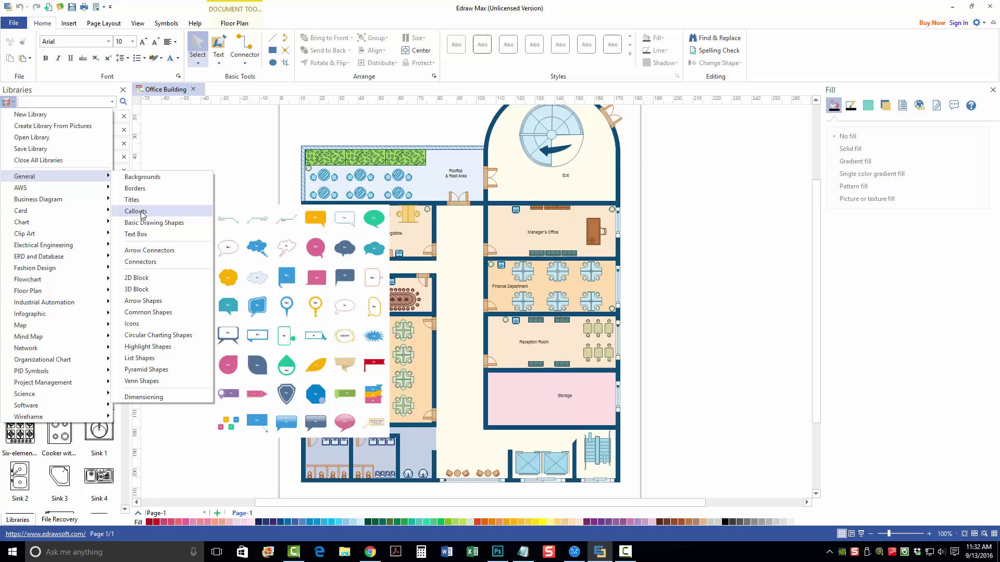
mouse_move(139, 250)
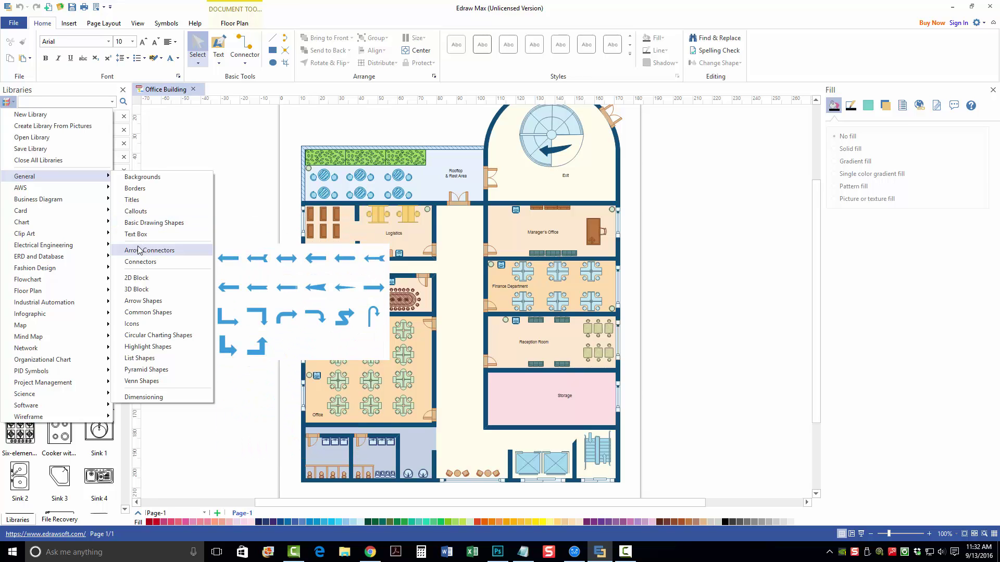
mouse_move(77, 235)
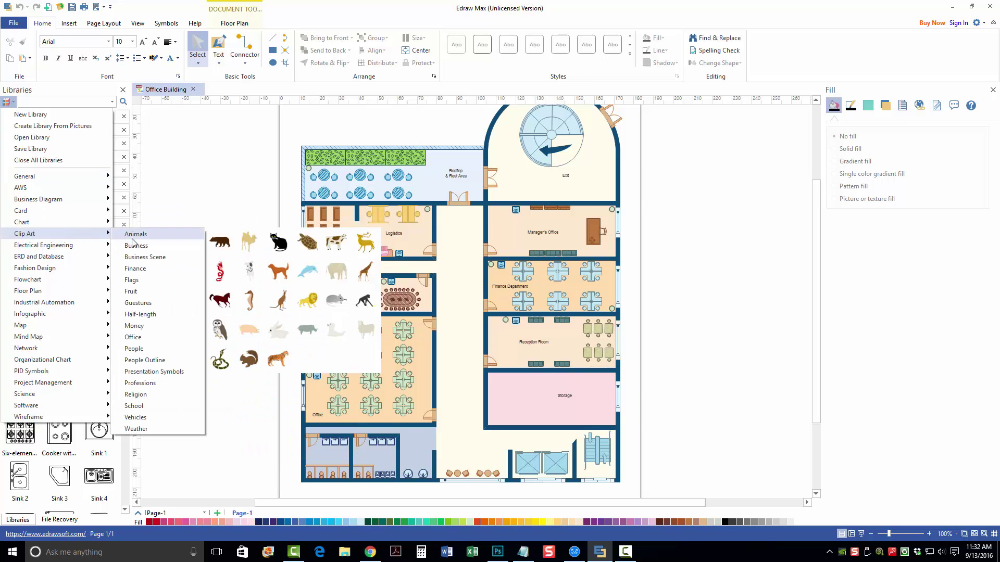
mouse_move(139, 329)
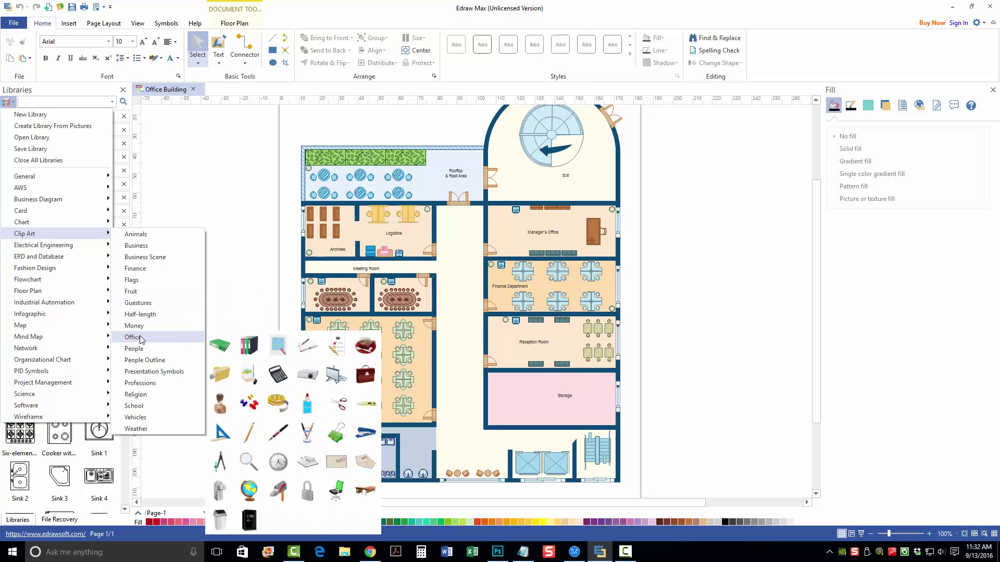
Add the Office clip art library to the Libraries pane and scroll its symbols
left_click(141, 338)
left_click(165, 199)
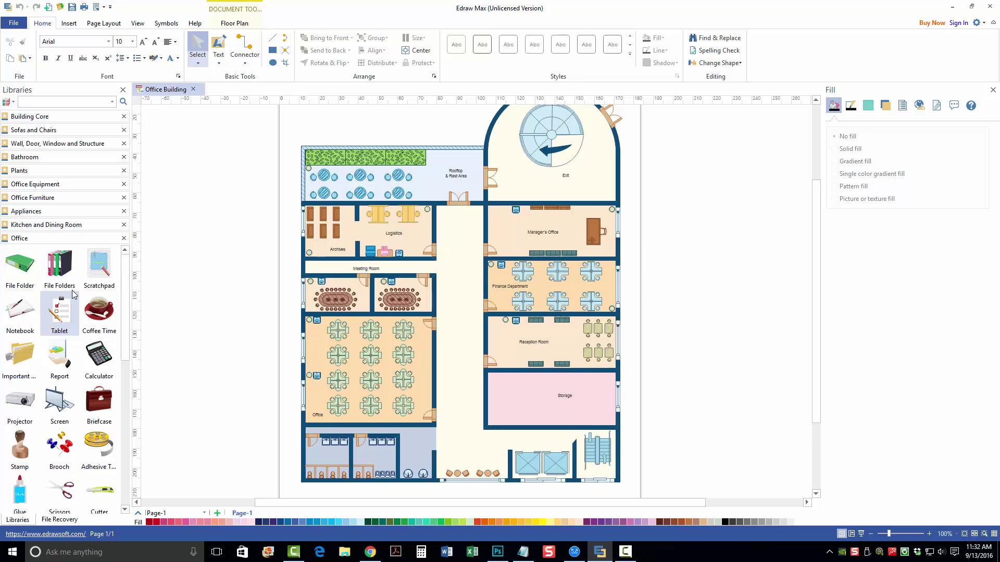
left_click_drag(125, 279, 190, 274)
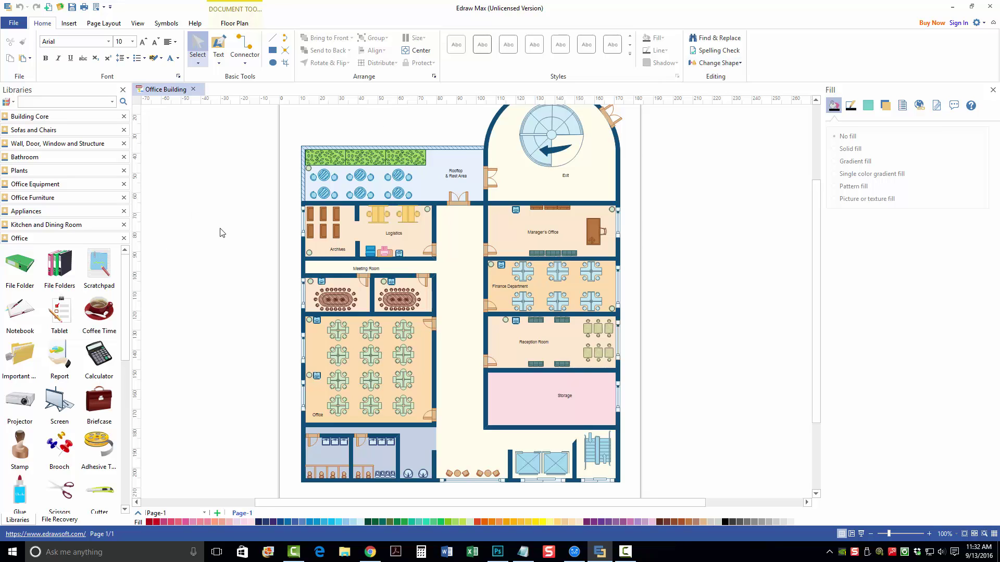
Inspect the corridor wall and a cubicle, then show the Page Layout settings
left_click(486, 232)
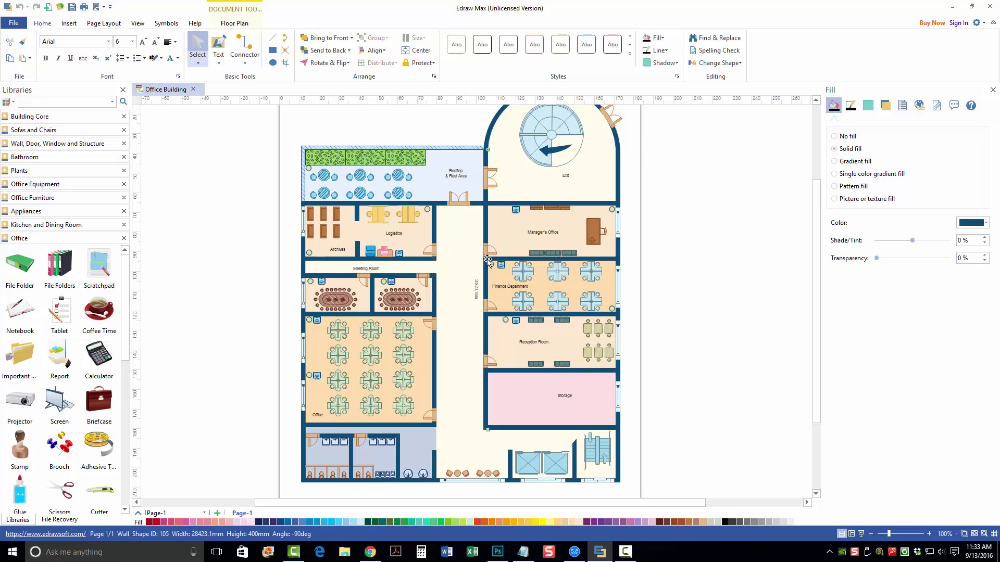
scroll(512, 297, "up", 1)
scroll(511, 297, "up", 1)
scroll(505, 301, "down", 3)
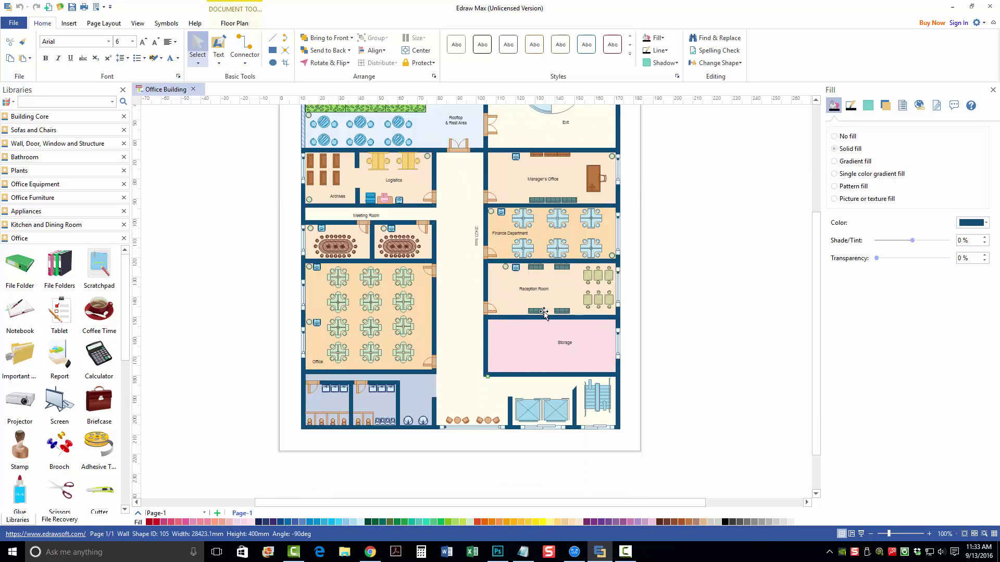
left_click(399, 301)
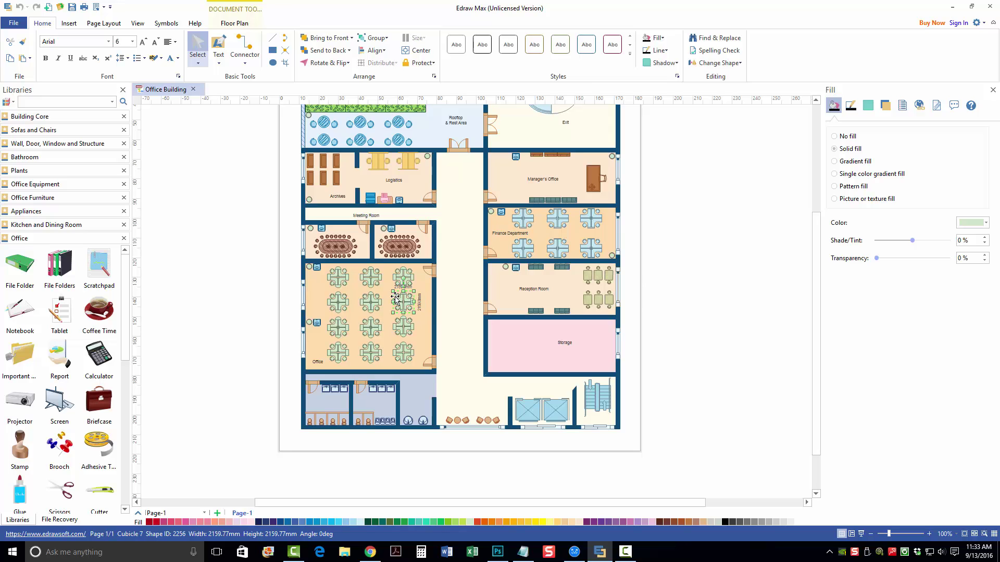
left_click(103, 23)
left_click(93, 52)
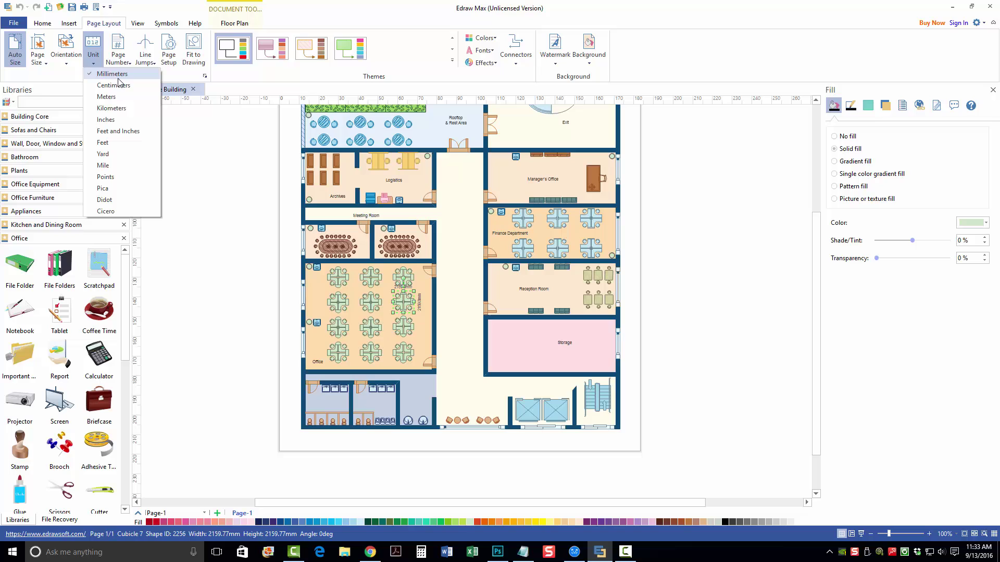
left_click(222, 169)
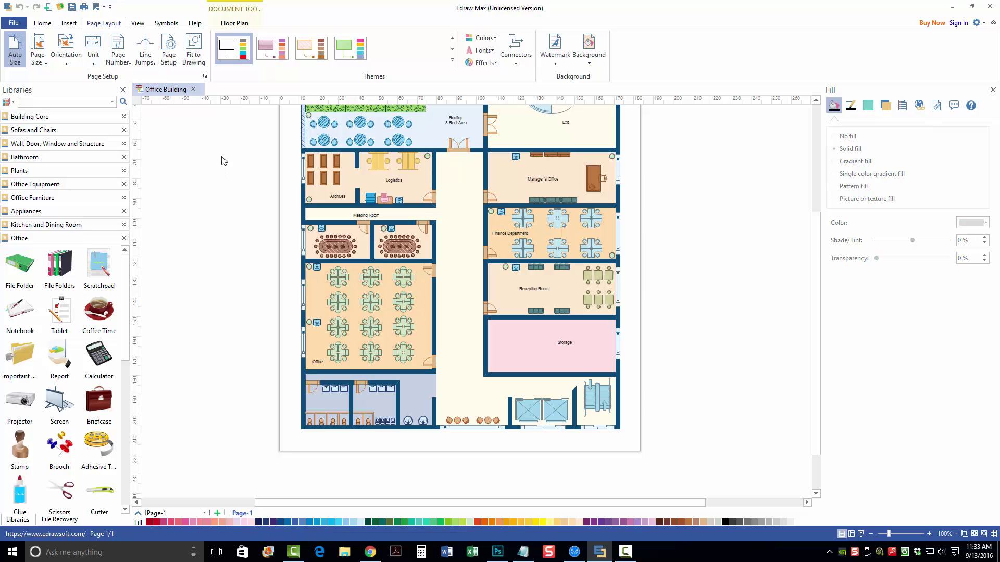
left_click(519, 64)
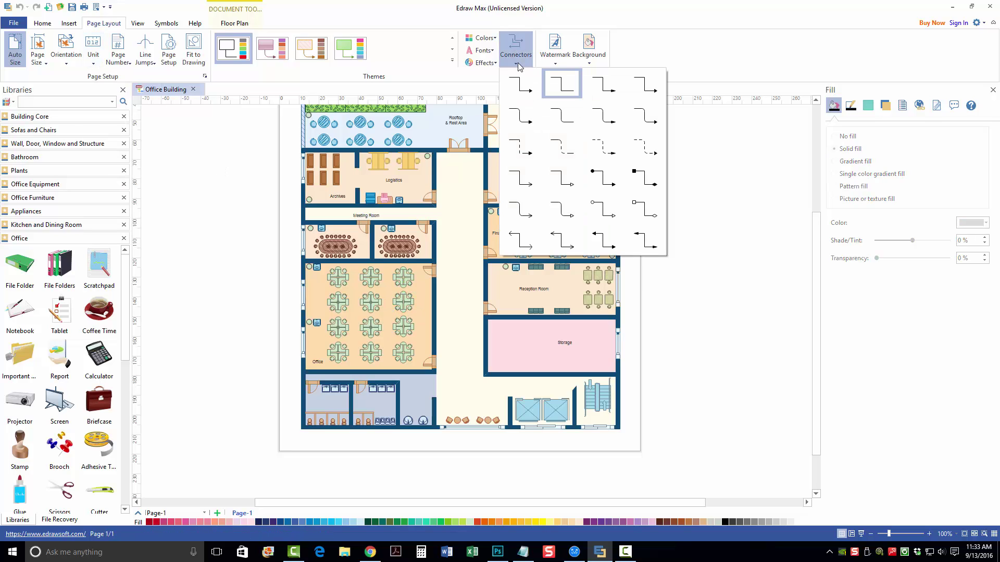
left_click(561, 64)
left_click(581, 64)
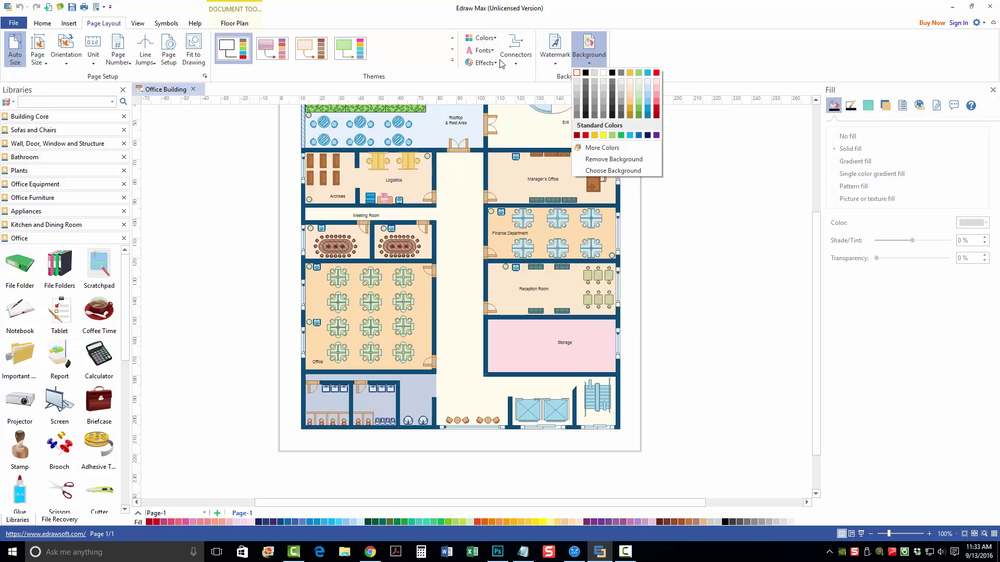
left_click(235, 166)
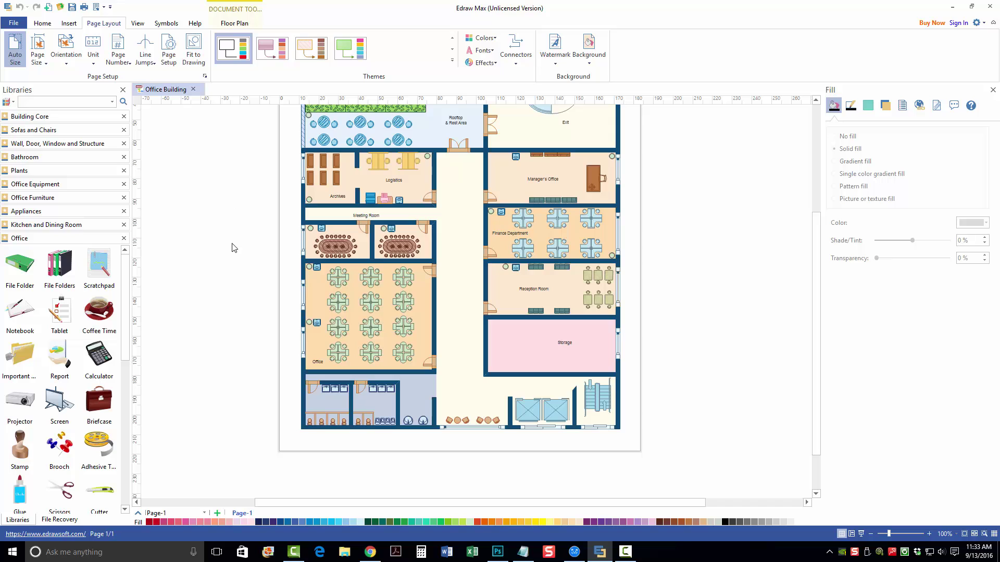
Place a '1 seat sofa' from Sofas and Chairs in the central hallway
scroll(224, 295, "down", 1)
scroll(225, 295, "up", 2)
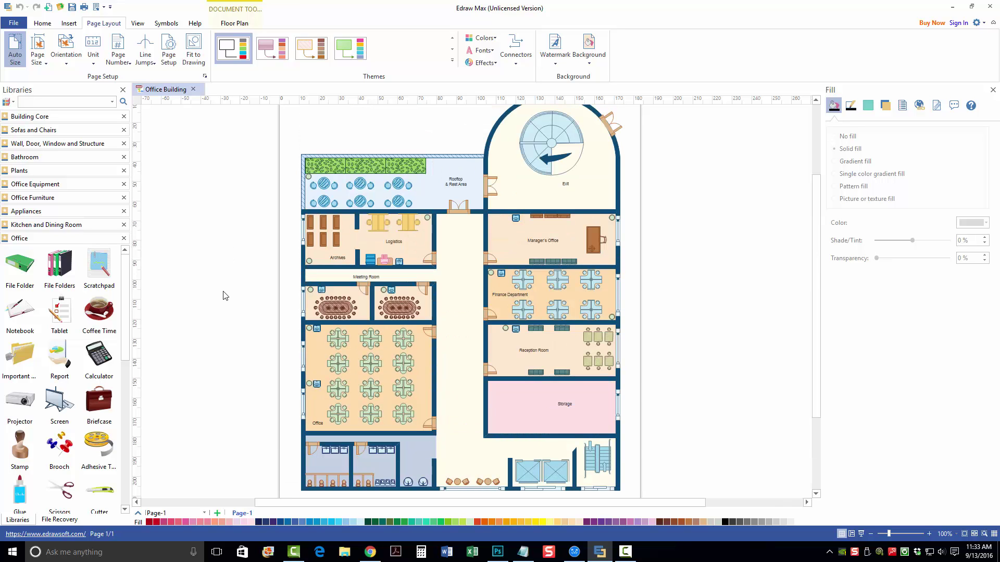
left_click(46, 157)
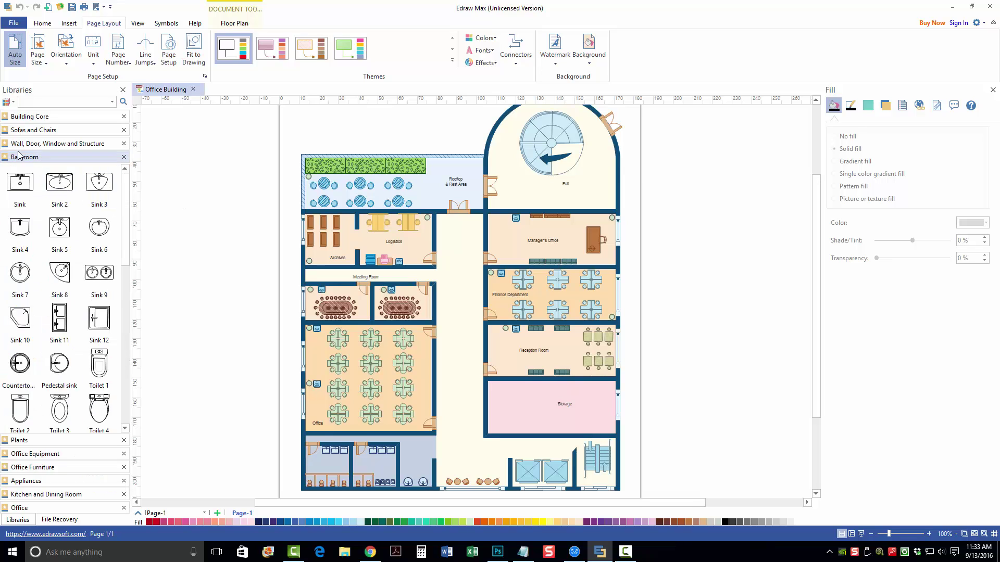
left_click(33, 130)
left_click_drag(31, 169, 454, 368)
left_click(465, 384)
Rotate the door near the reception room to a diagonal angle
left_click(492, 373)
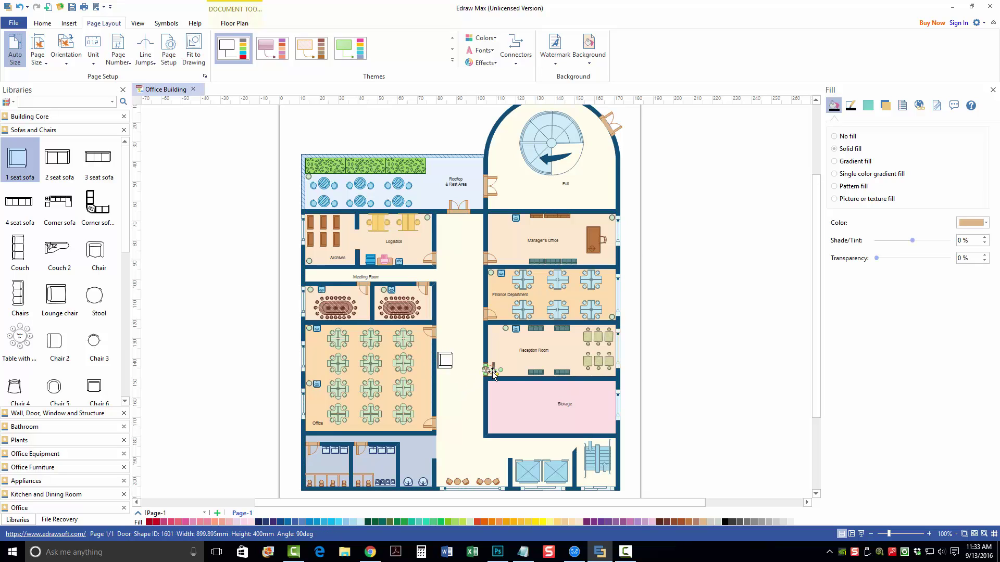
mouse_move(497, 370)
left_mouse_down()
mouse_move(498, 380)
mouse_move(490, 364)
mouse_move(500, 370)
left_mouse_up()
left_click(668, 355)
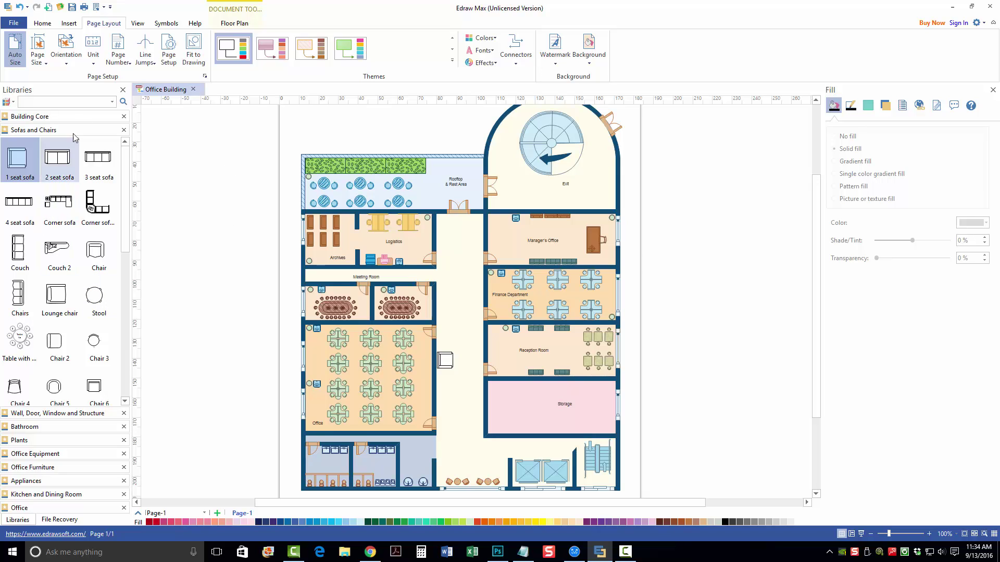
Look through the Insert, View, Symbols and Help ribbon tabs, then return to Home
left_click(68, 23)
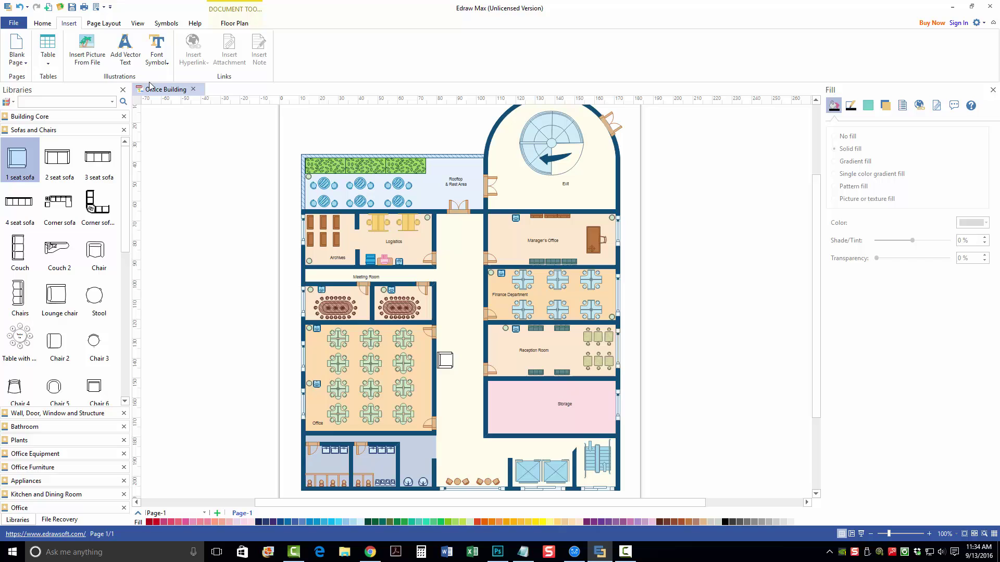
left_click(138, 23)
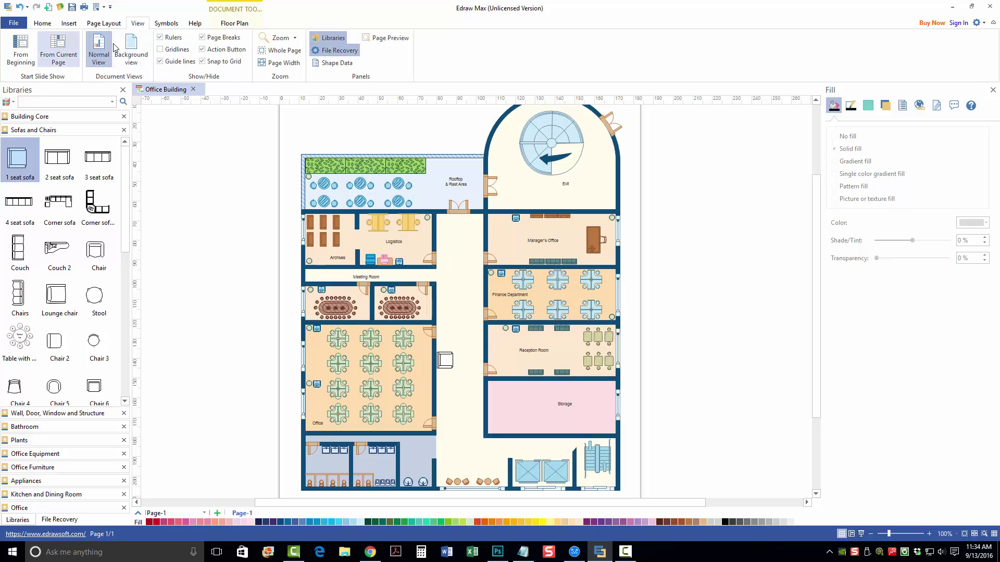
left_click(166, 23)
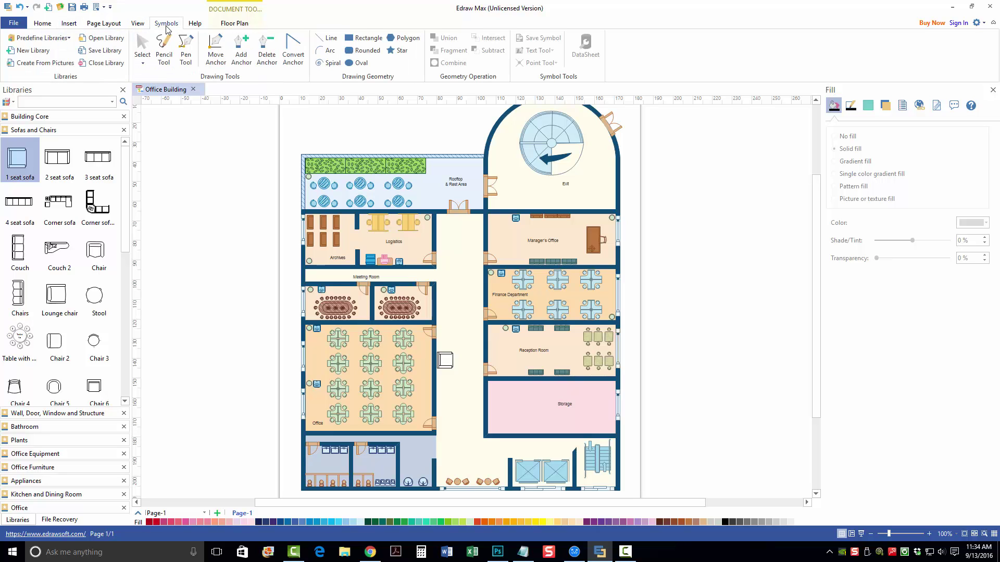
left_click(193, 24)
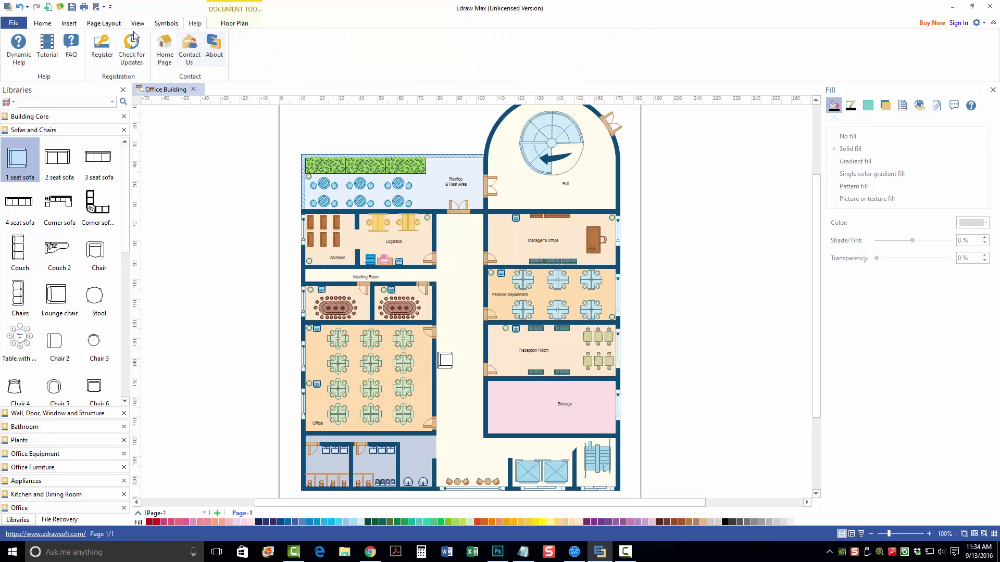
left_click(40, 25)
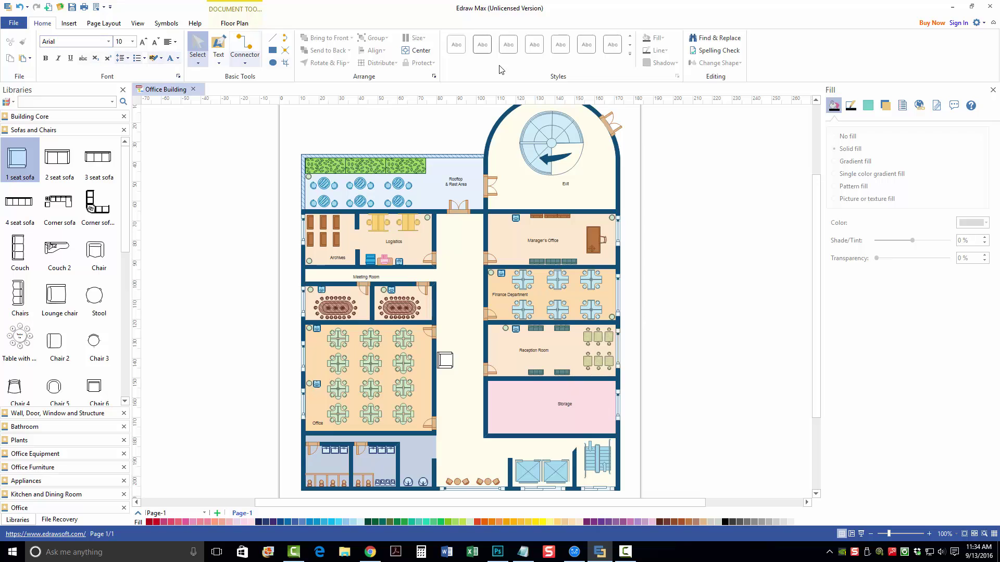
Return to the New template gallery and show the Engineering category
left_click(14, 23)
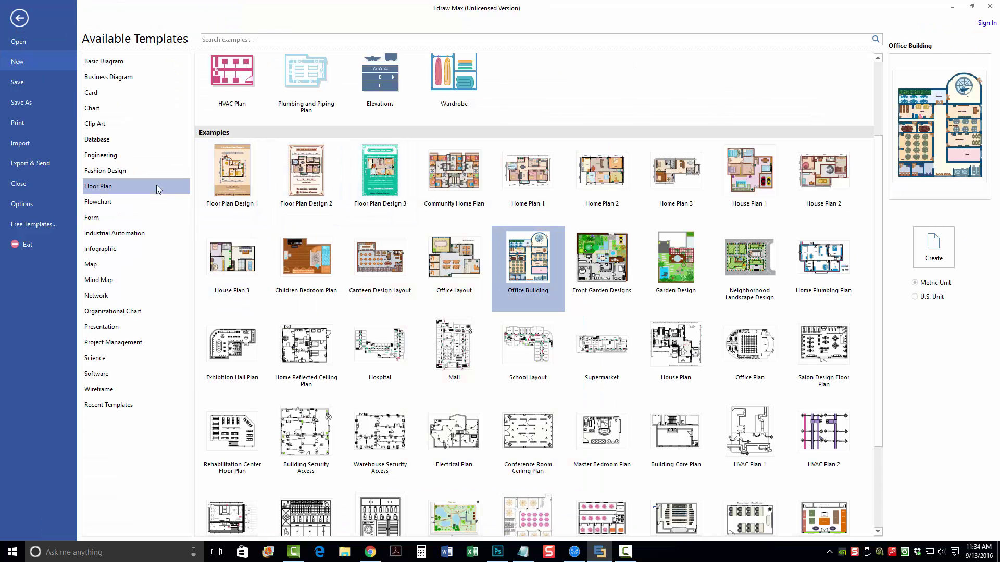
left_click(131, 155)
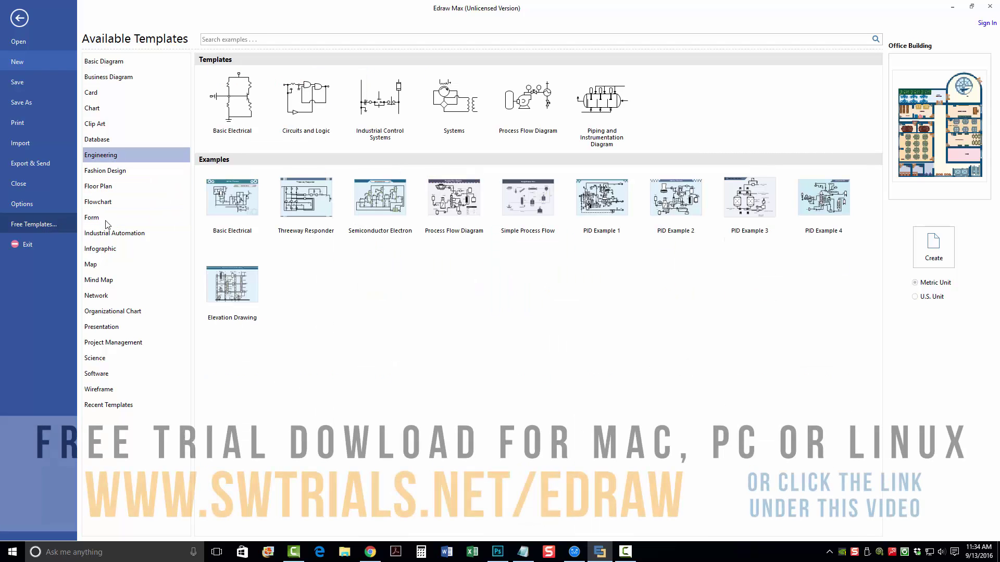
Open edrawsoft.com's Latest Diagram Templates page and scroll through its map, certificate and P&ID examples
left_click(48, 224)
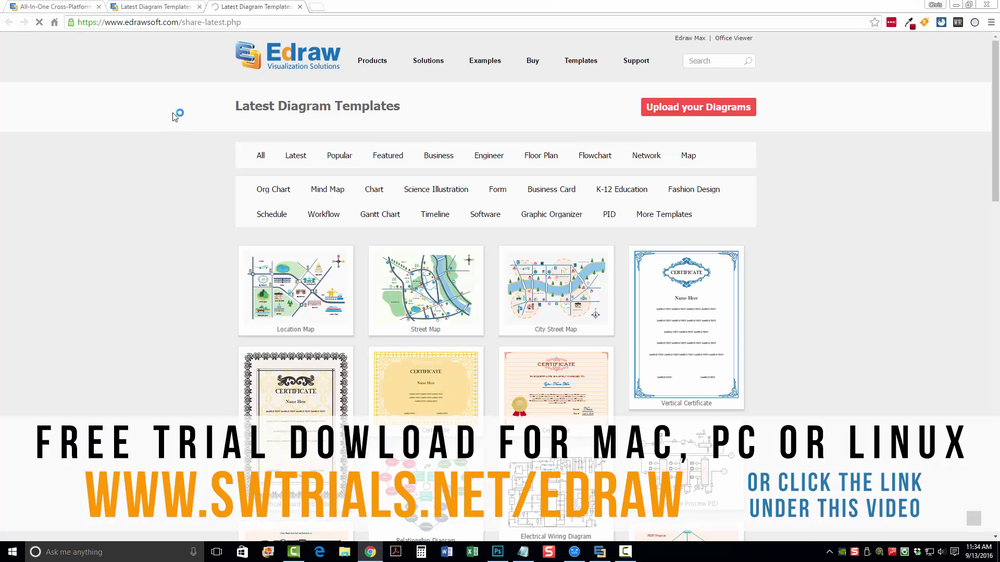
scroll(126, 317, "down", 3)
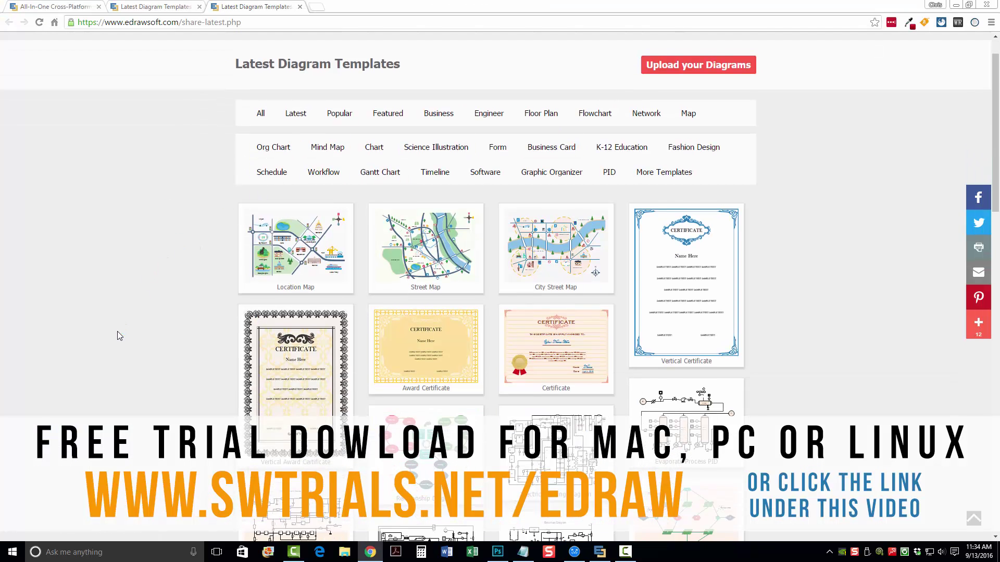
scroll(198, 226, "up", 2)
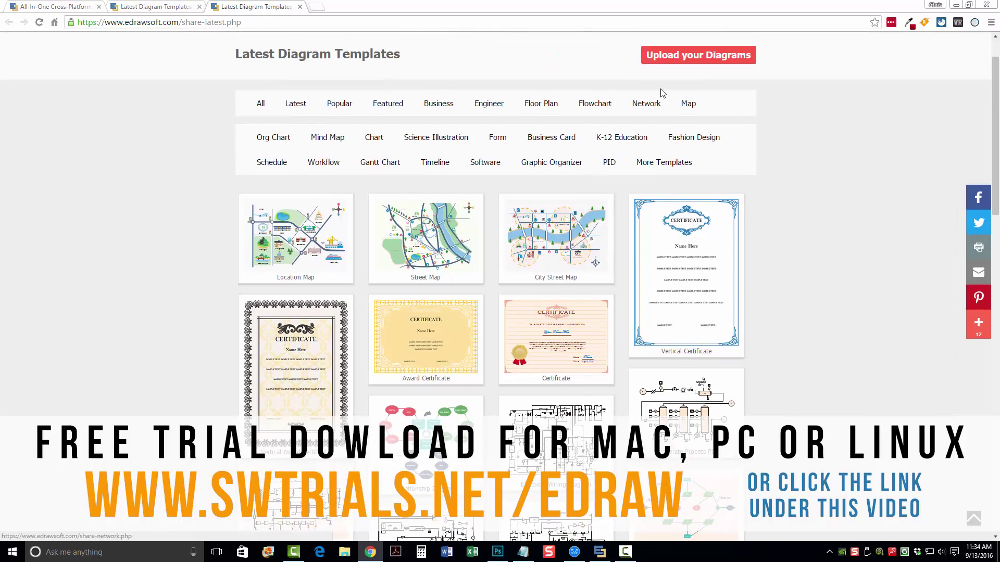
scroll(430, 405, "down", 15)
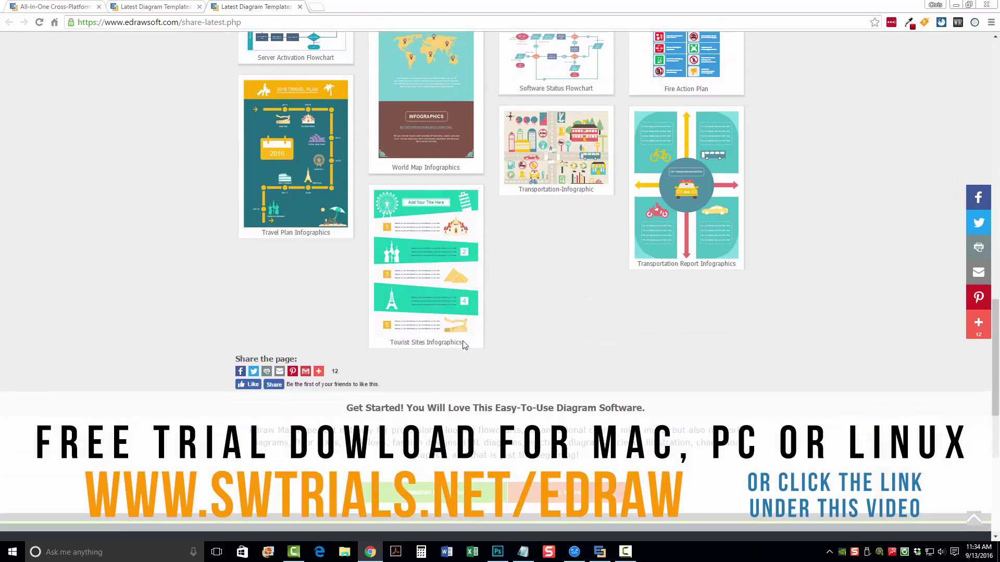
scroll(489, 307, "down", 15)
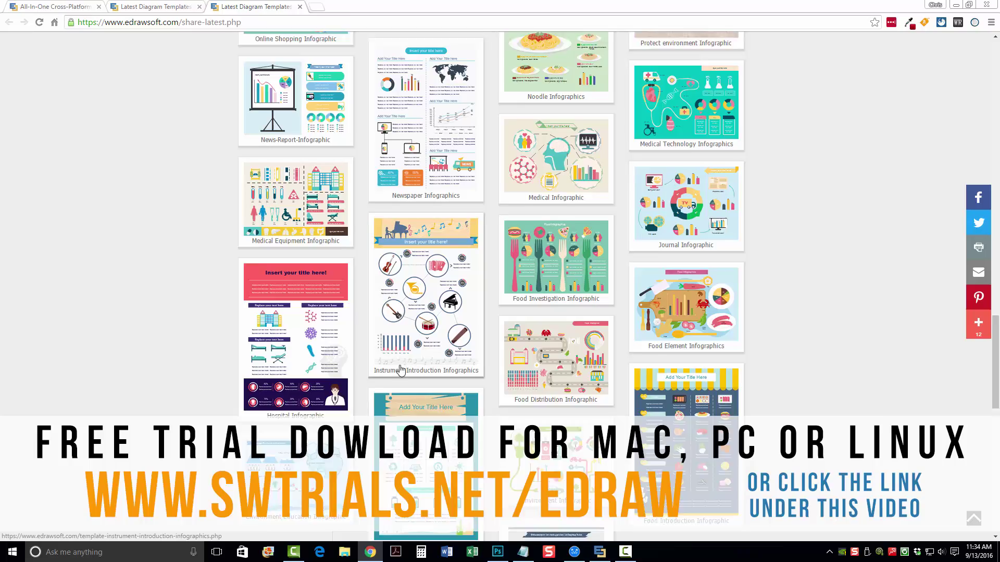
scroll(402, 369, "down", 10)
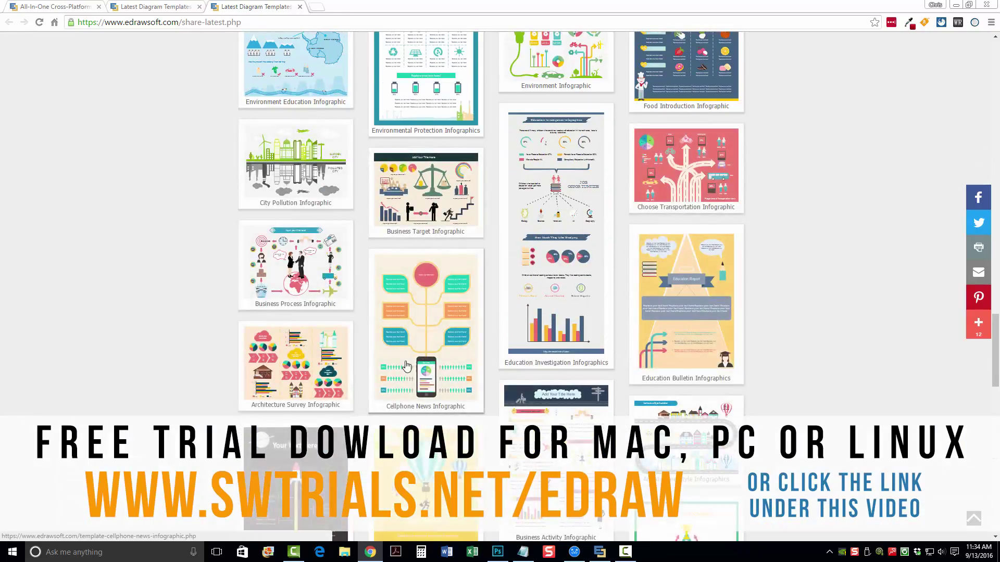
scroll(406, 366, "down", 10)
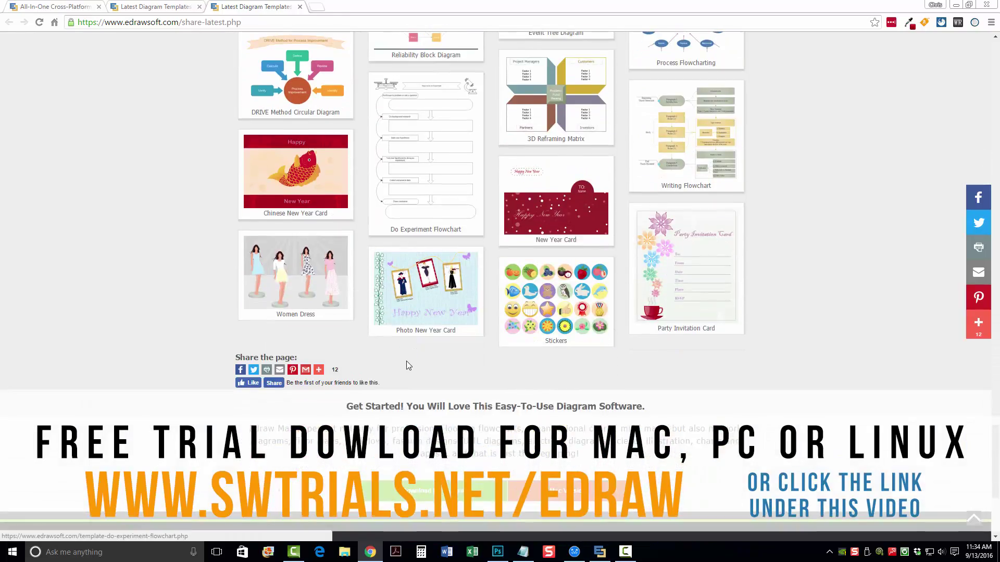
scroll(407, 366, "down", 10)
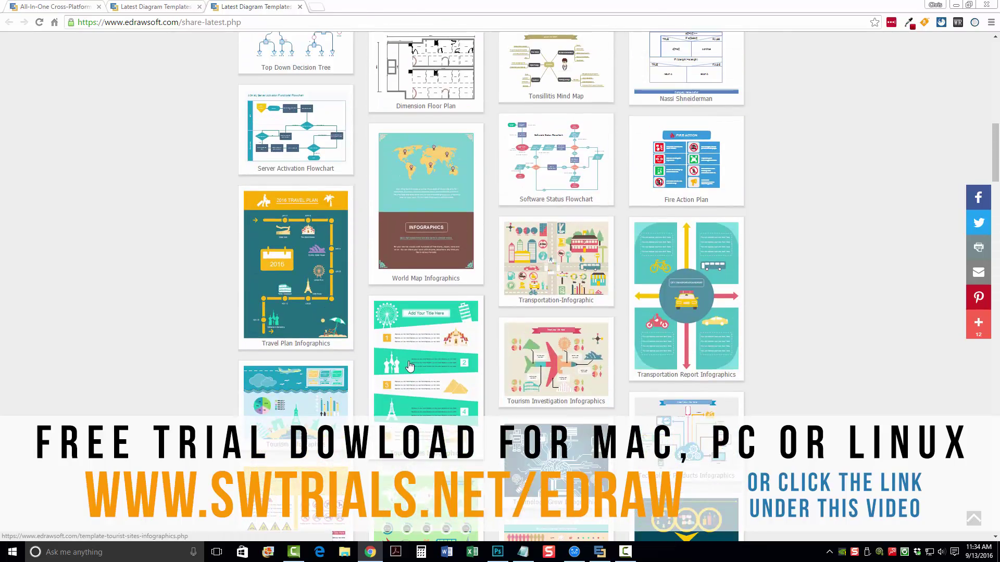
scroll(410, 366, "up", 2)
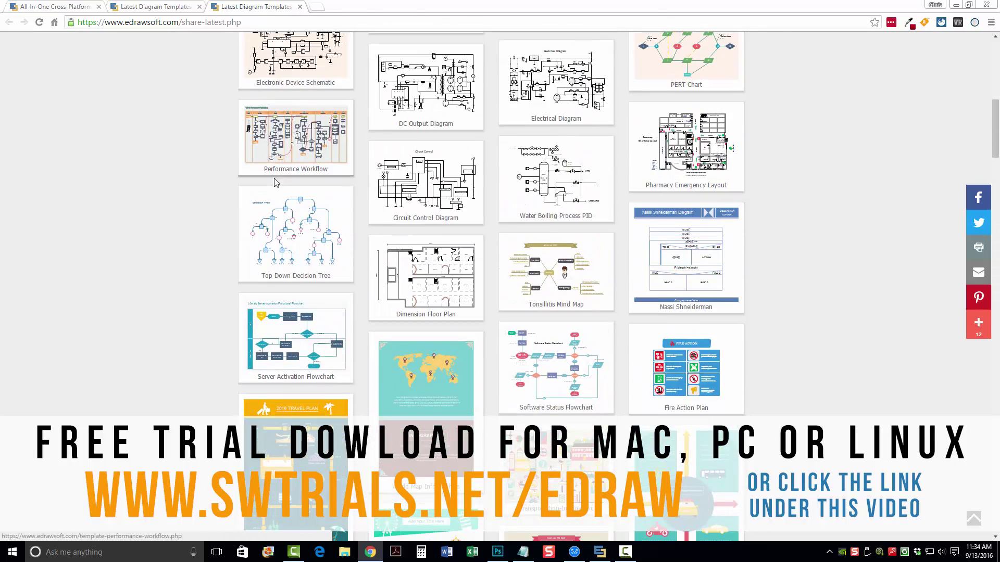
scroll(235, 329, "down", 10)
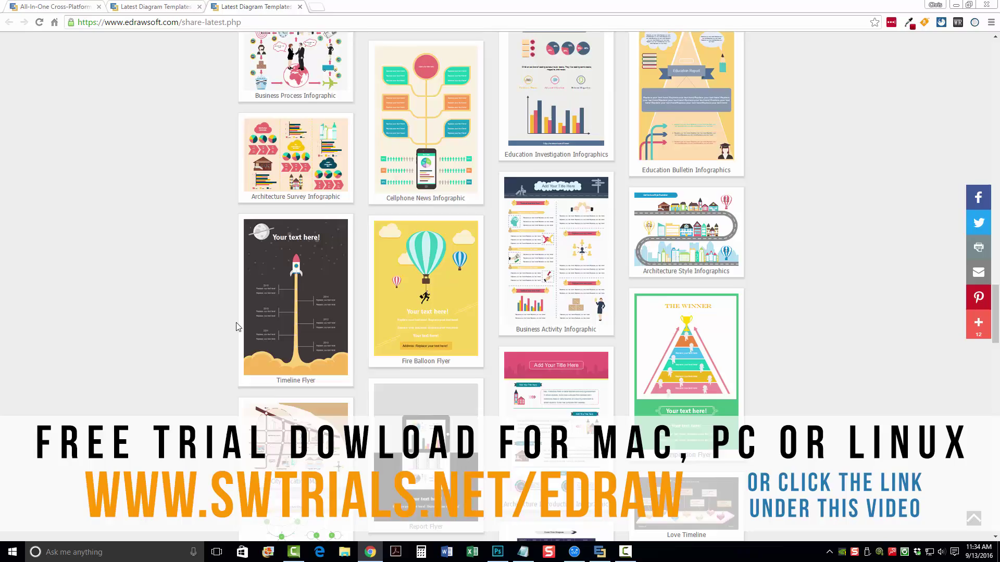
scroll(237, 326, "up", 15)
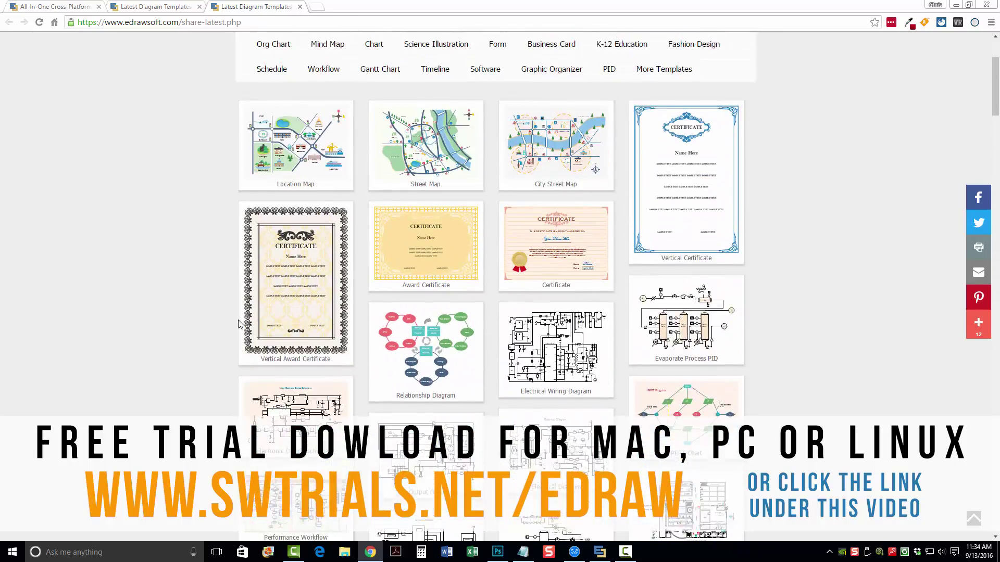
scroll(238, 323, "up", 1)
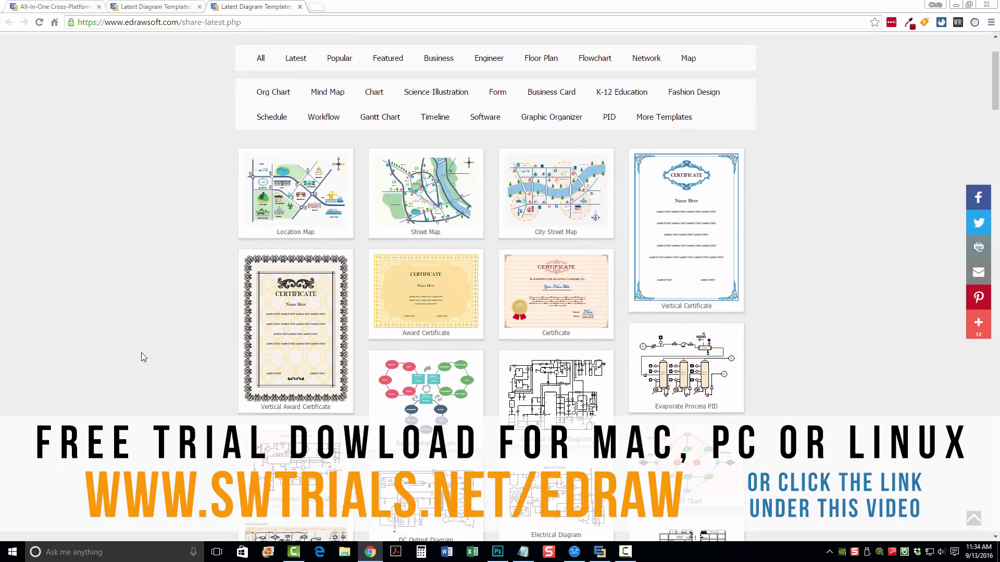
scroll(141, 357, "up", 2)
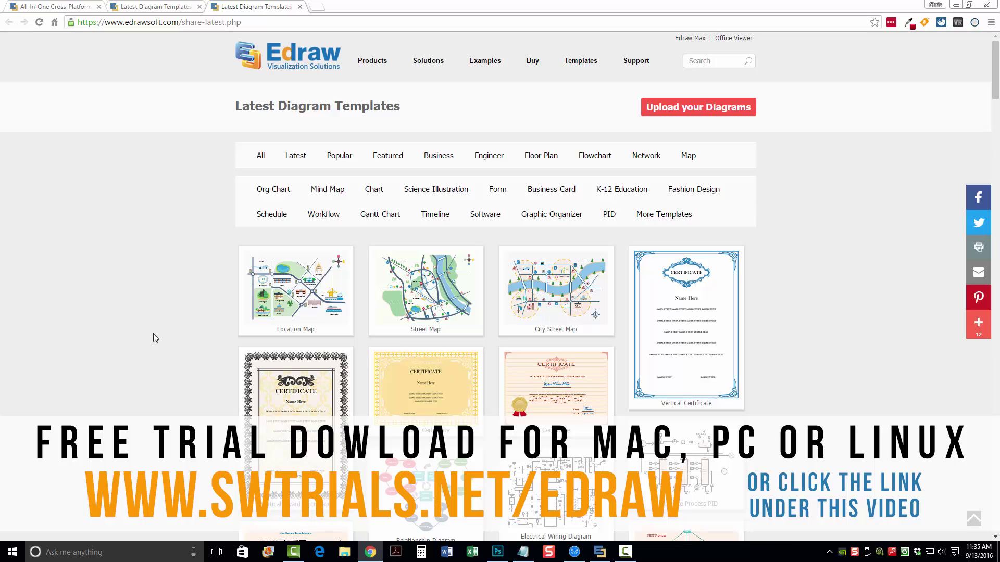